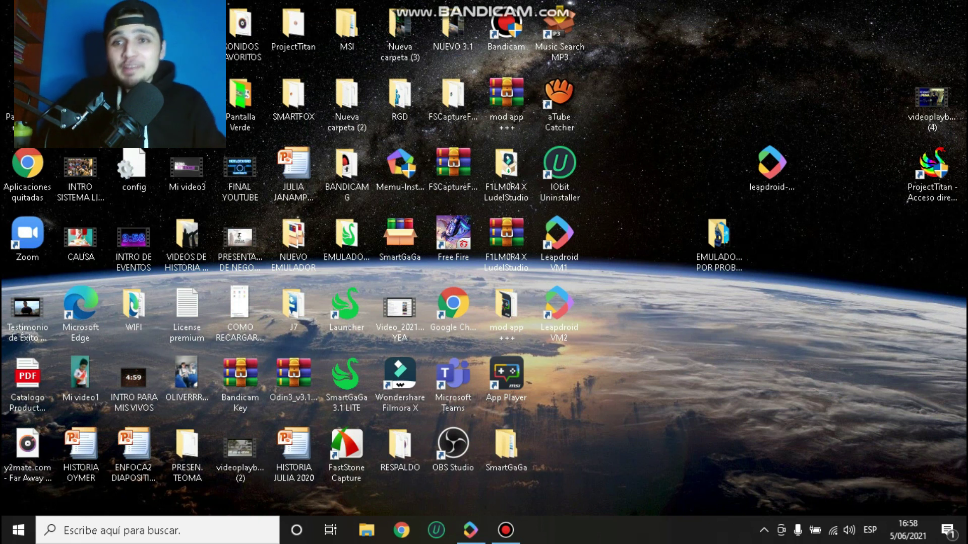
# Move the leapdroid-11-0-0 installer higher up on the desktop and view its MediaFire download page in Chrome.
pyautogui.moveTo(772, 166); pyautogui.dragTo(726, 106)
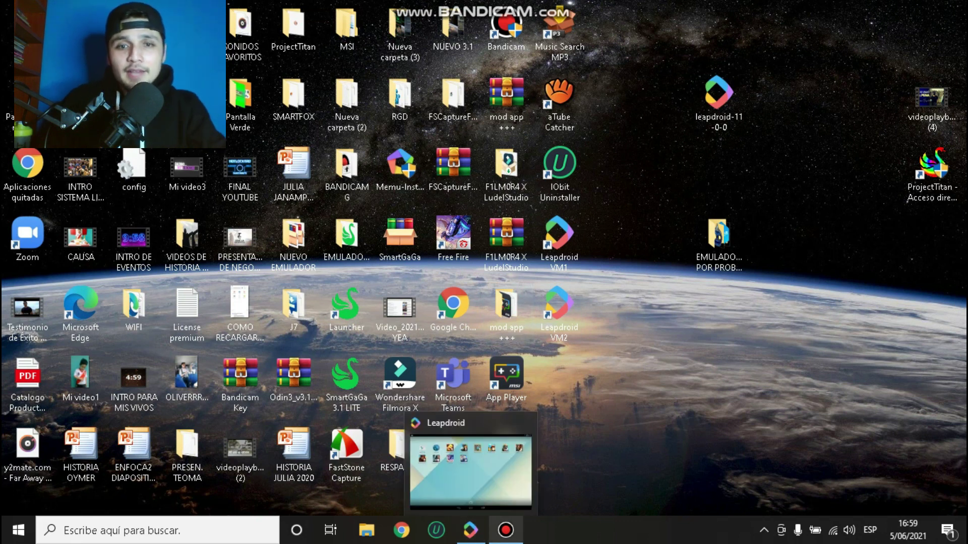
pyautogui.click(402, 530)
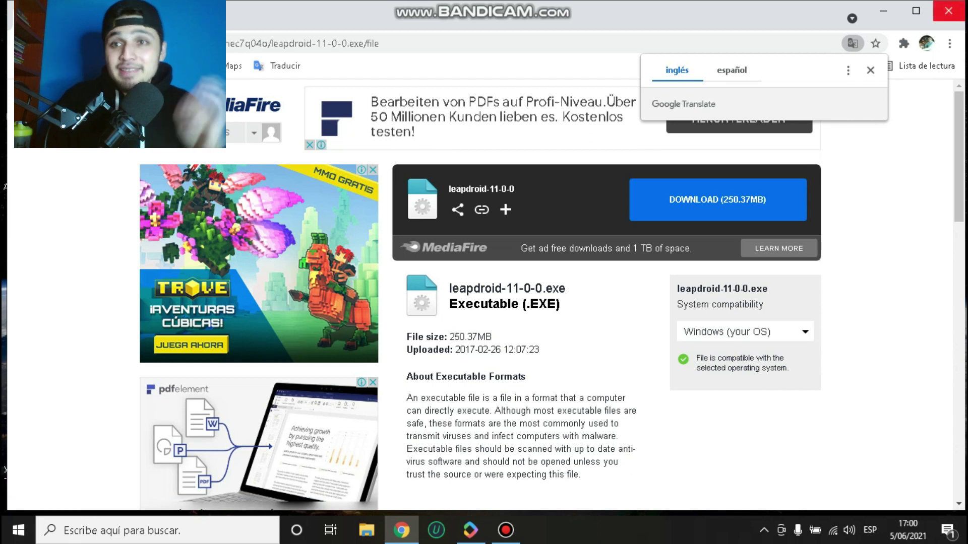
pyautogui.click(948, 12)
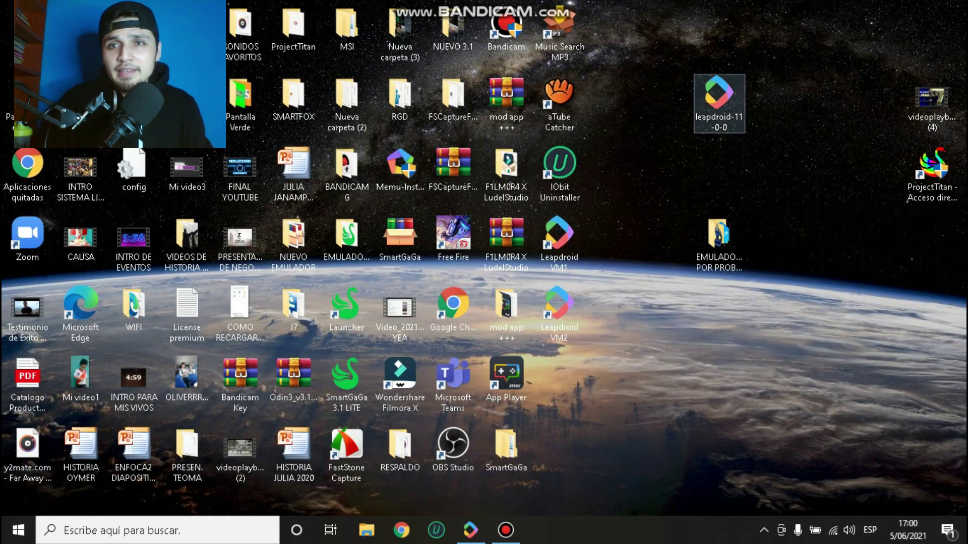
# Try to install Leapdroid by running leapdroid-11-0-0 as administrator, and acknowledge the installer's messages.
pyautogui.click(719, 101)
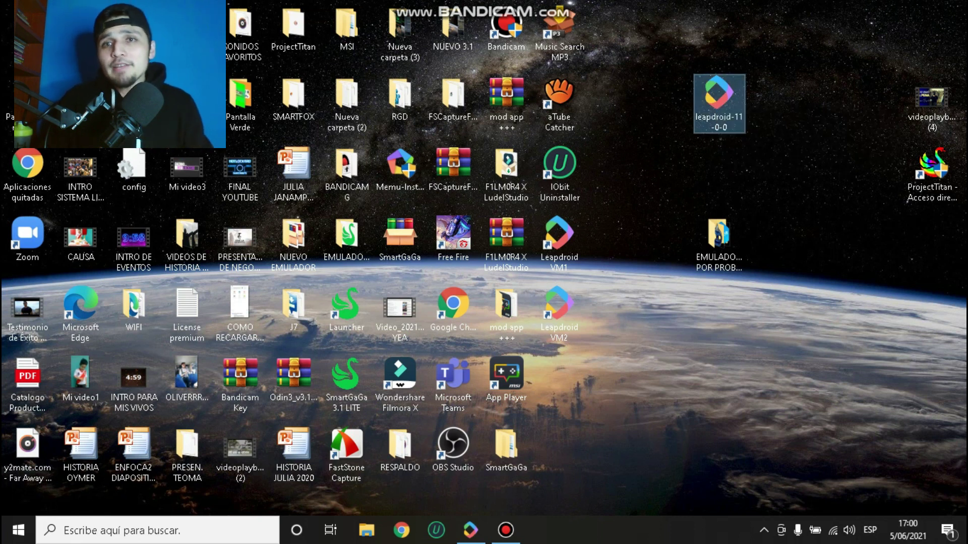
pyautogui.rightClick(715, 101)
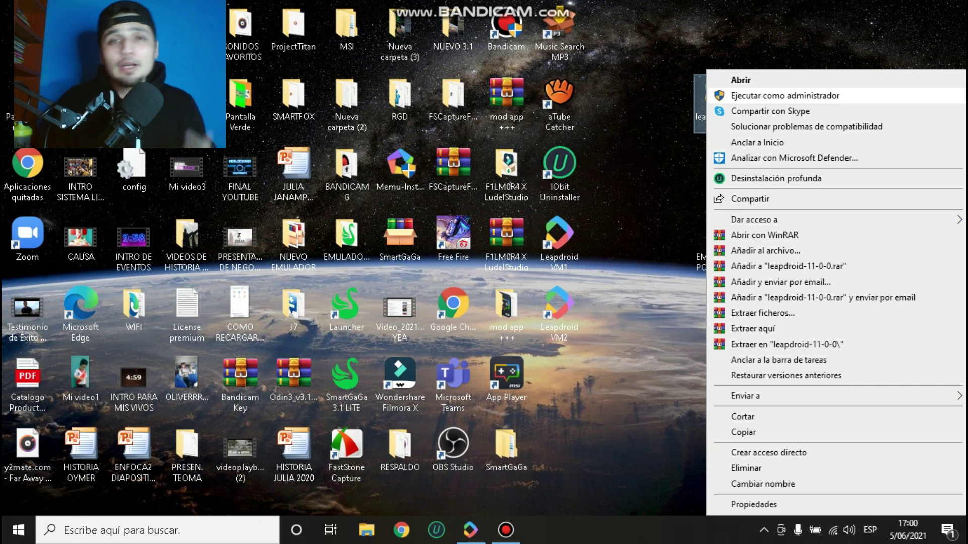
pyautogui.click(784, 96)
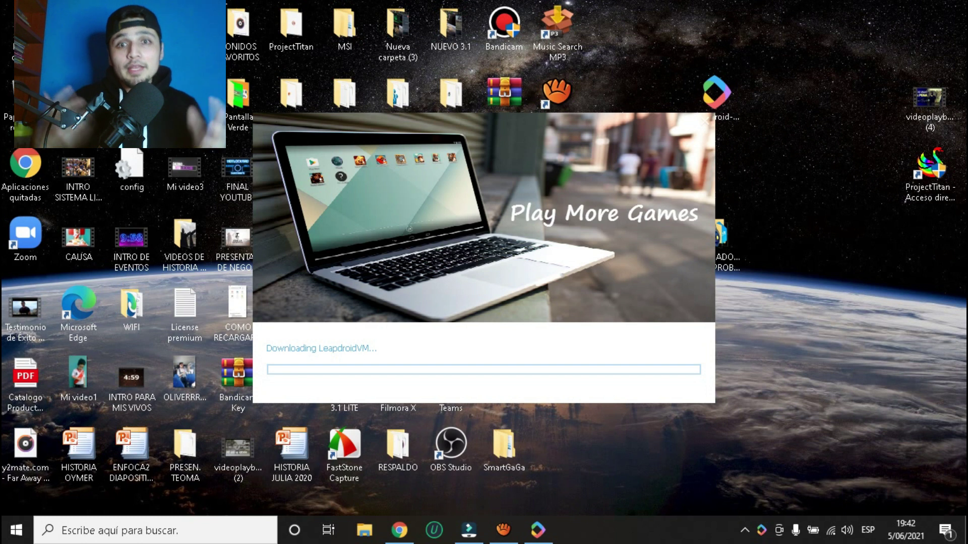
pyautogui.moveTo(537, 529)
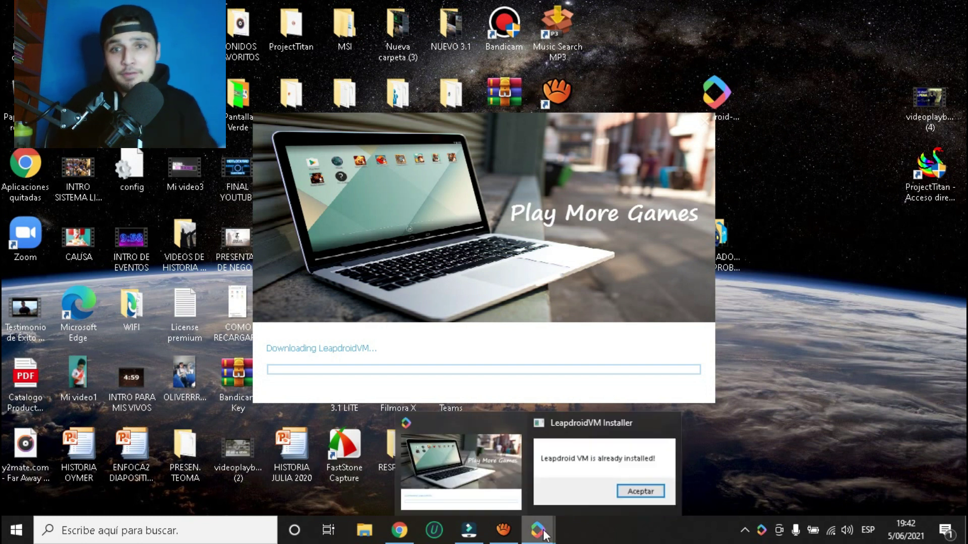
pyautogui.click(630, 473)
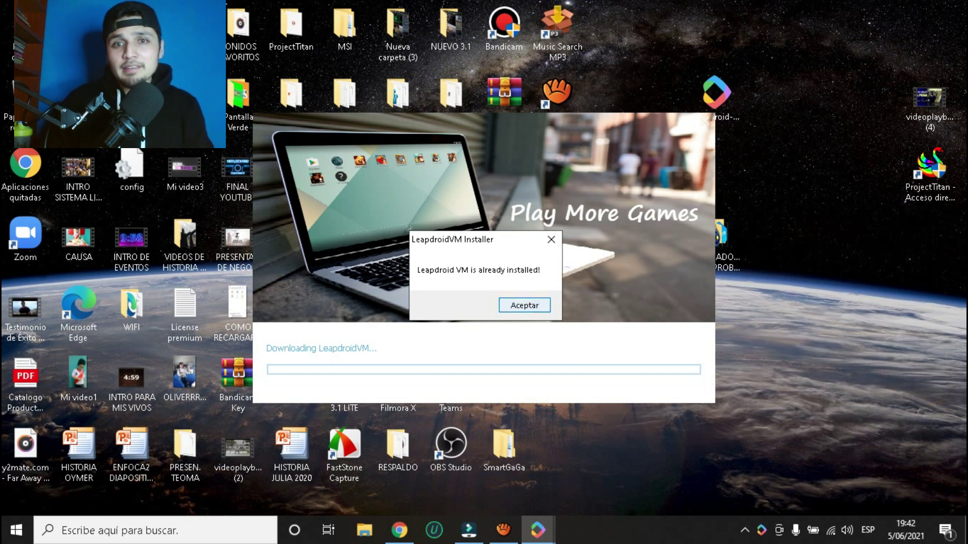
pyautogui.click(524, 305)
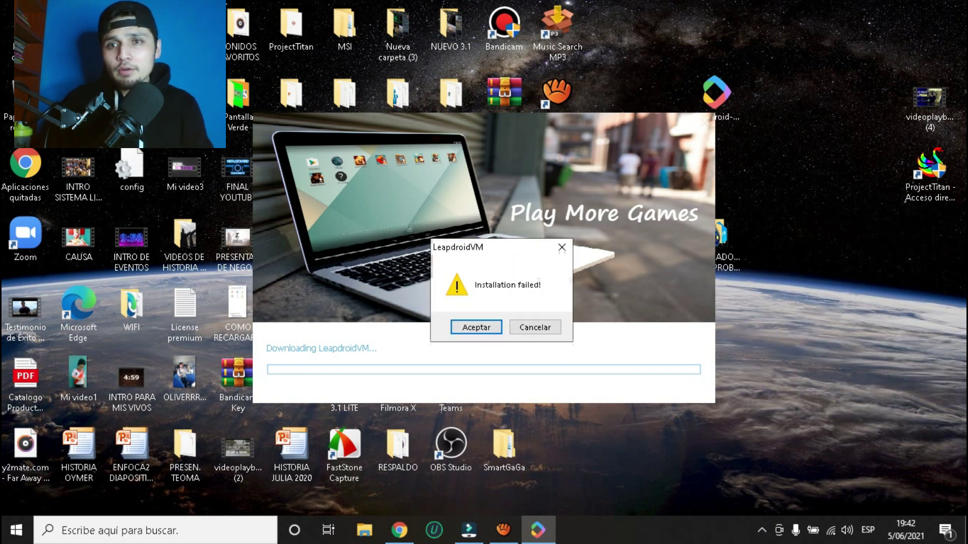
pyautogui.click(476, 327)
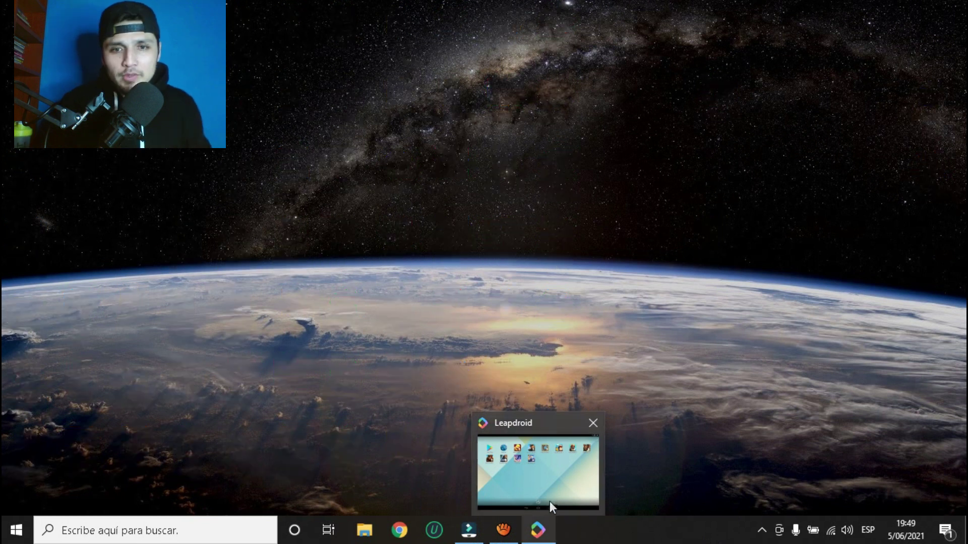
# Switch to the running Leapdroid emulator and check the Android version on the About tablet page of its settings.
pyautogui.click(552, 491)
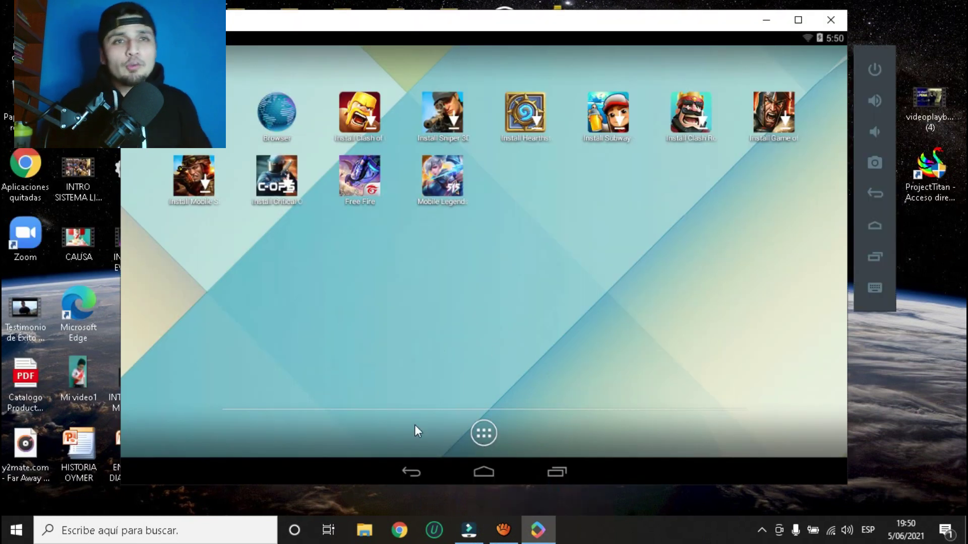
pyautogui.click(489, 432)
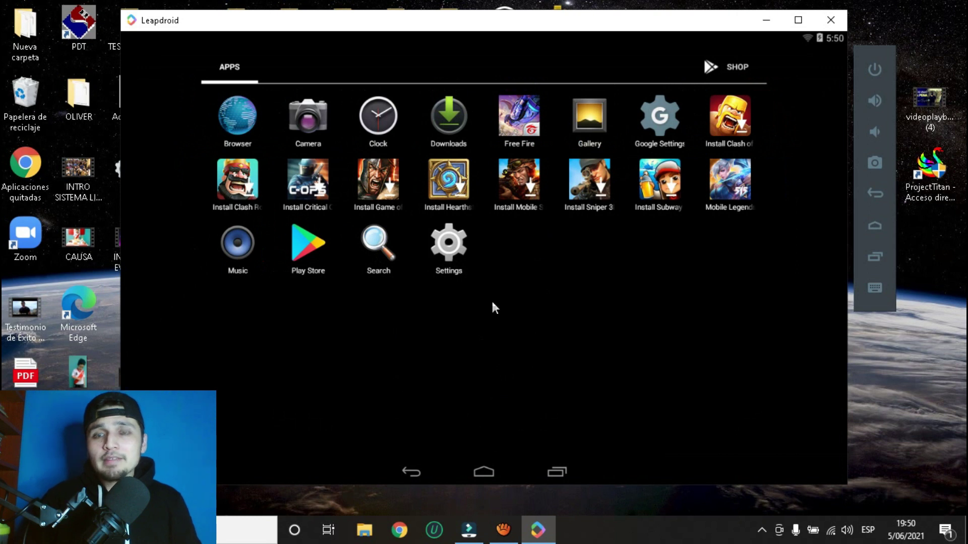
pyautogui.click(445, 245)
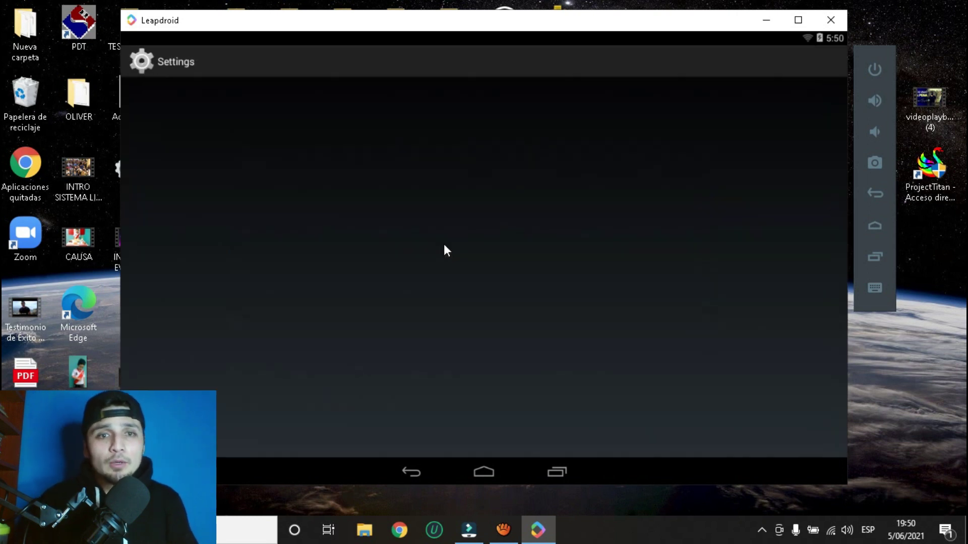
pyautogui.scroll(-5, 353, 363)
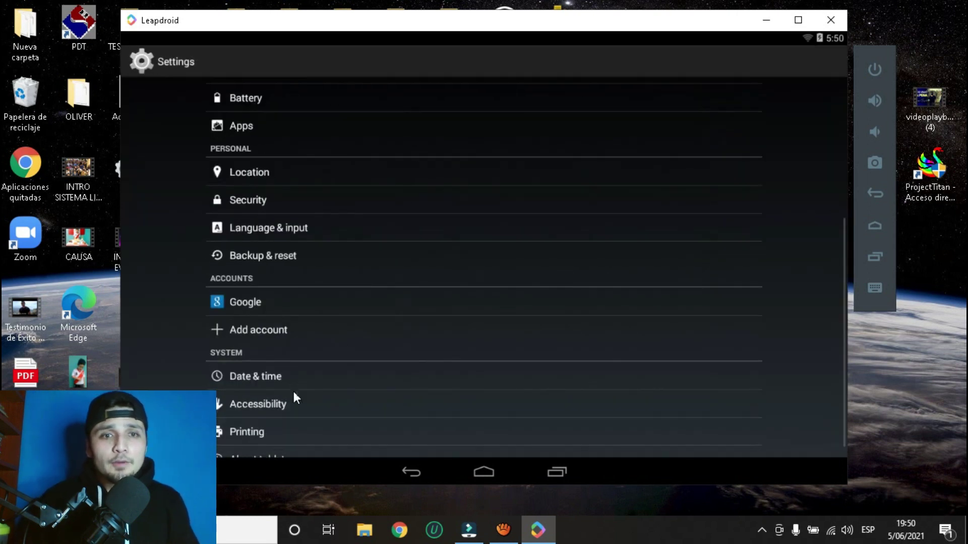
pyautogui.scroll(-1, 274, 403)
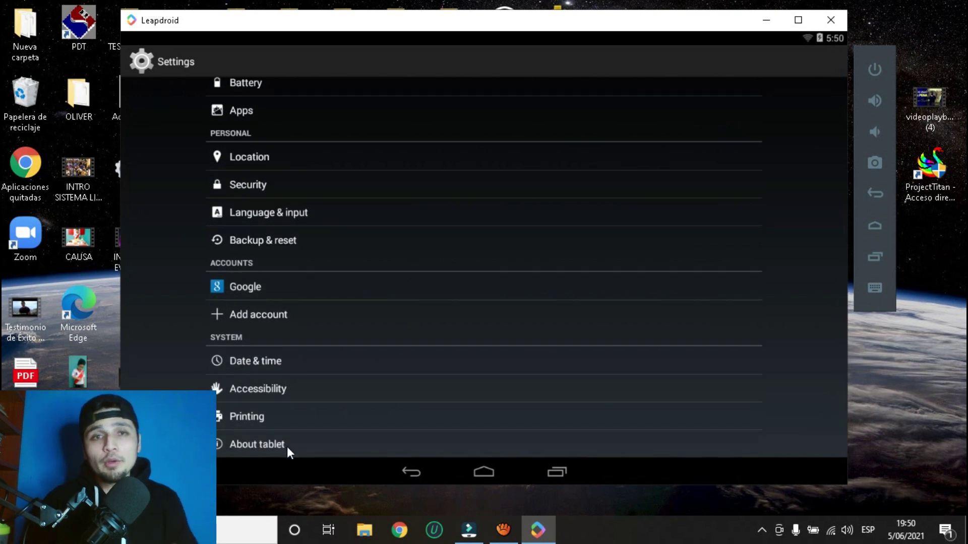
pyautogui.click(287, 446)
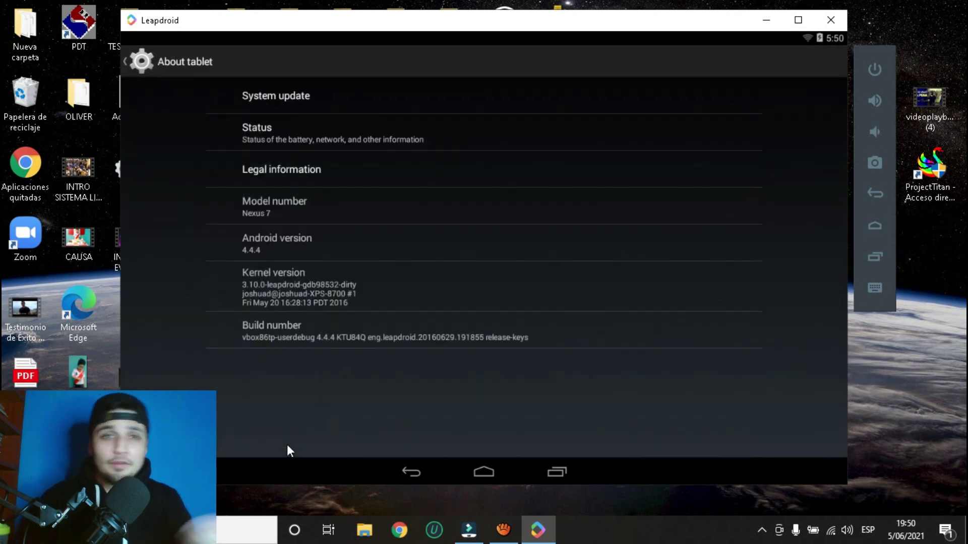
pyautogui.click(308, 246)
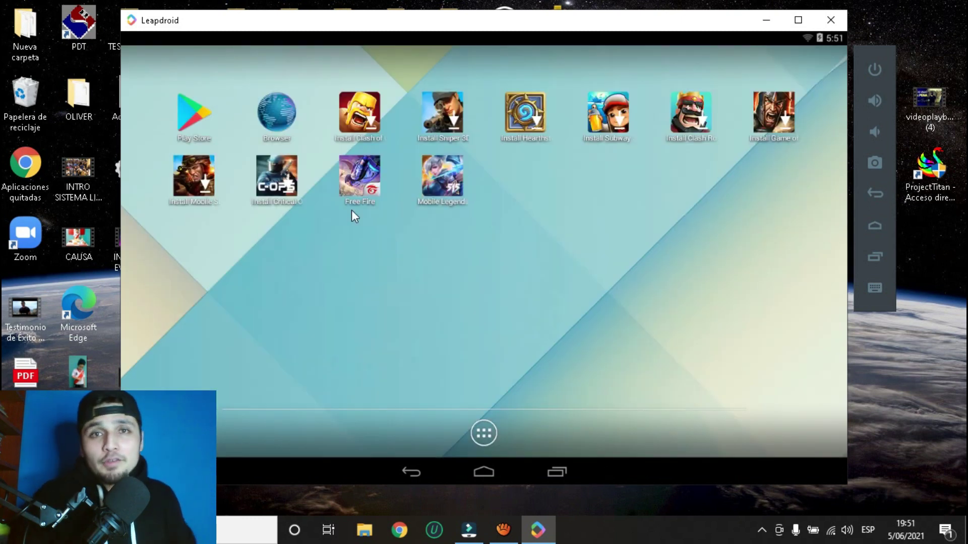
pyautogui.moveTo(416, 276); pyautogui.dragTo(420, 246)
pyautogui.moveTo(346, 282); pyautogui.dragTo(670, 314)
pyautogui.click(485, 435)
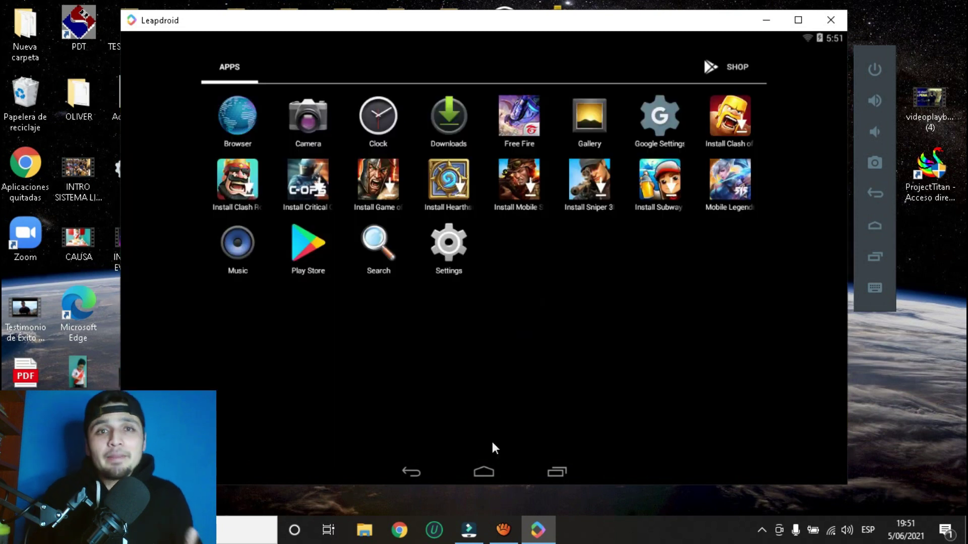
pyautogui.click(486, 472)
pyautogui.click(484, 433)
pyautogui.click(487, 474)
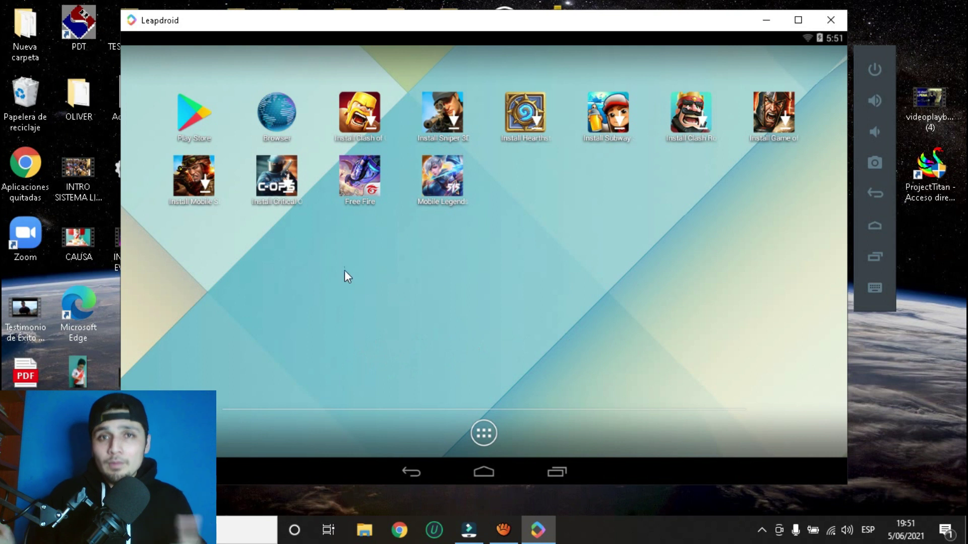
pyautogui.moveTo(604, 346); pyautogui.dragTo(517, 341)
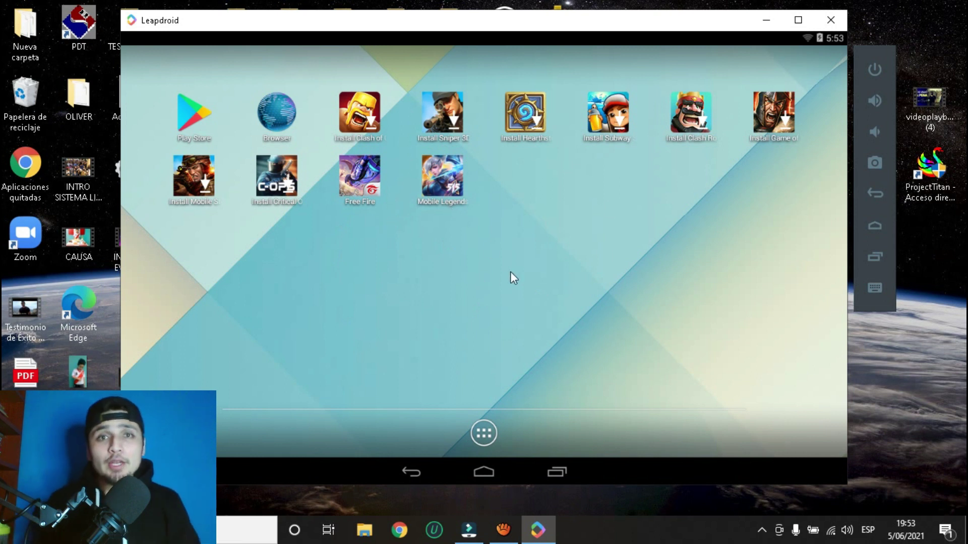
pyautogui.moveTo(607, 333); pyautogui.dragTo(746, 367)
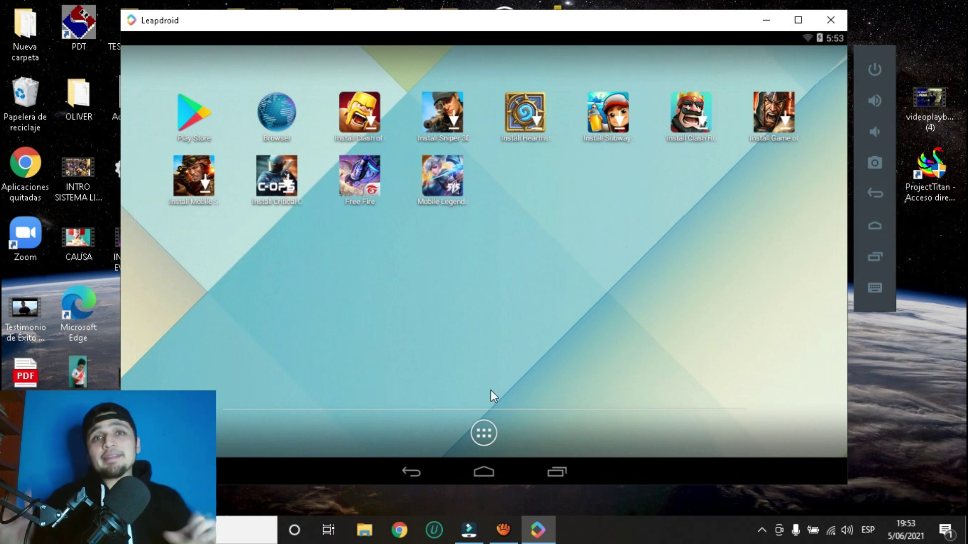
# Start adding an existing Google account from the emulator's settings.
pyautogui.click(484, 434)
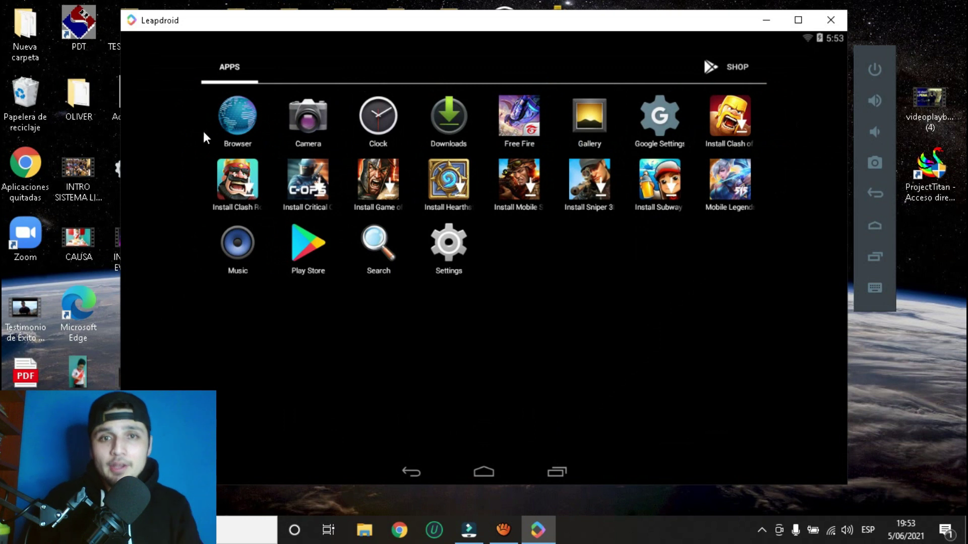
pyautogui.click(446, 246)
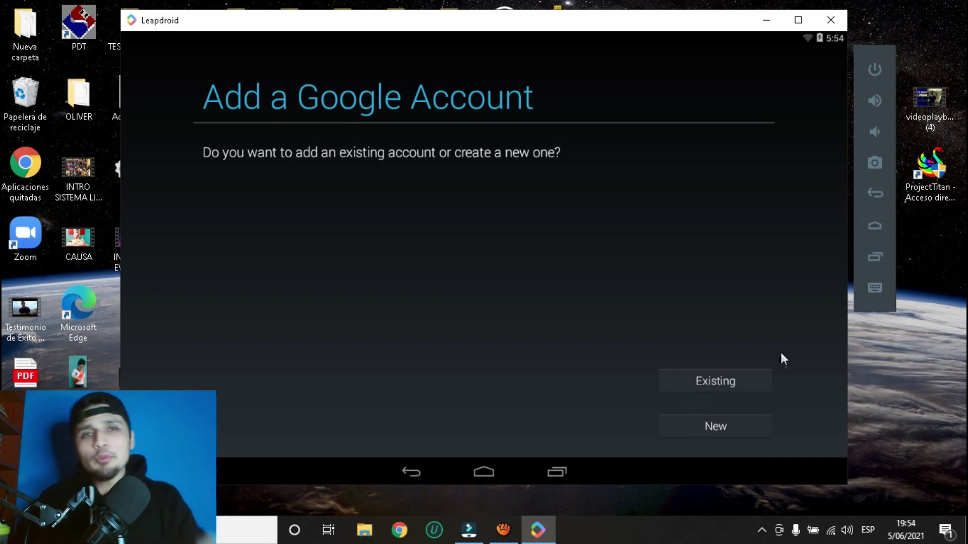
pyautogui.click(731, 379)
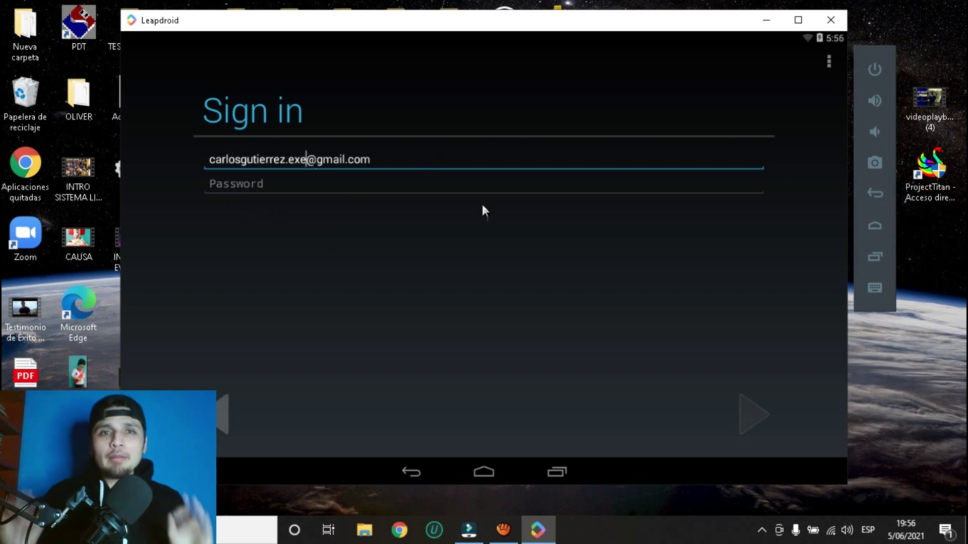
# Check the sign-in form's e-mail field for errors and switch to browser sign-in, accepting the Google terms.
pyautogui.click(407, 184)
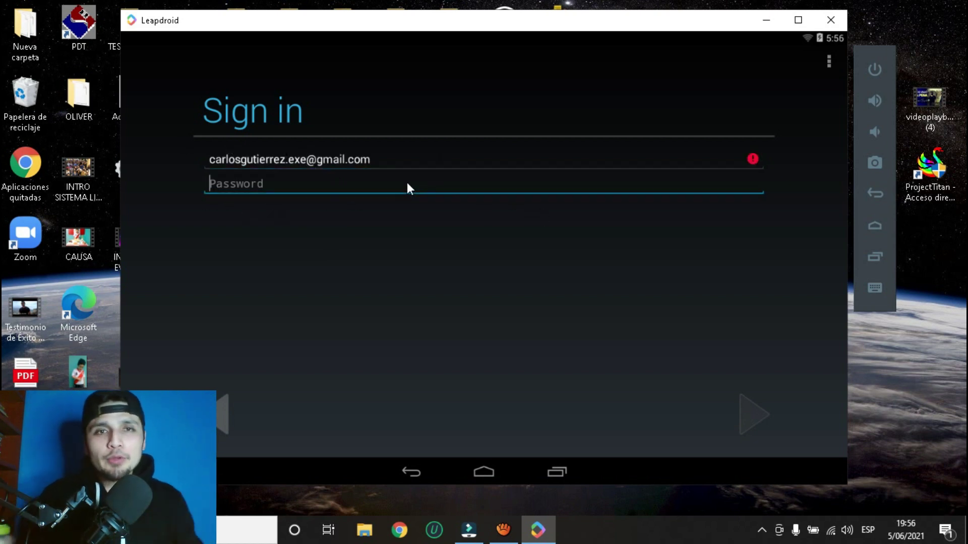
pyautogui.click(752, 159)
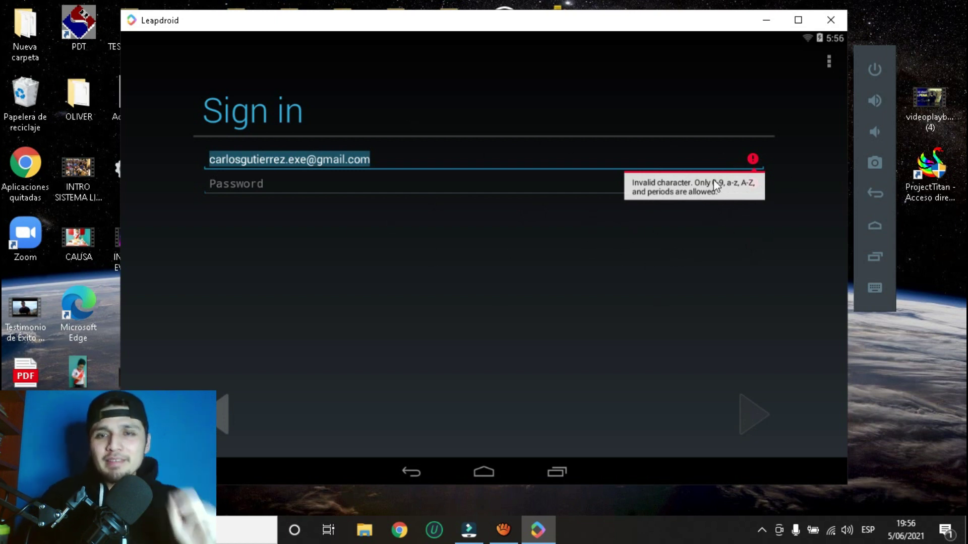
pyautogui.click(830, 63)
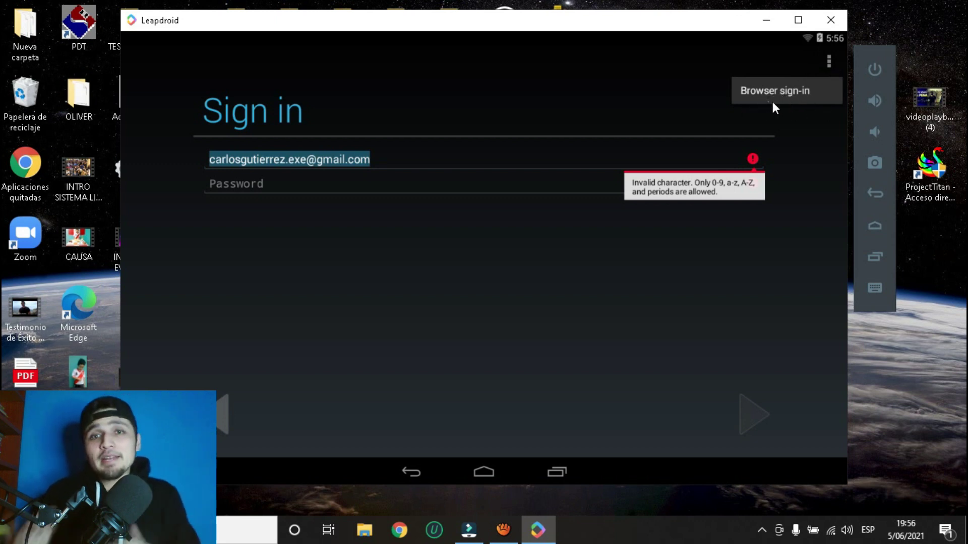
pyautogui.click(784, 91)
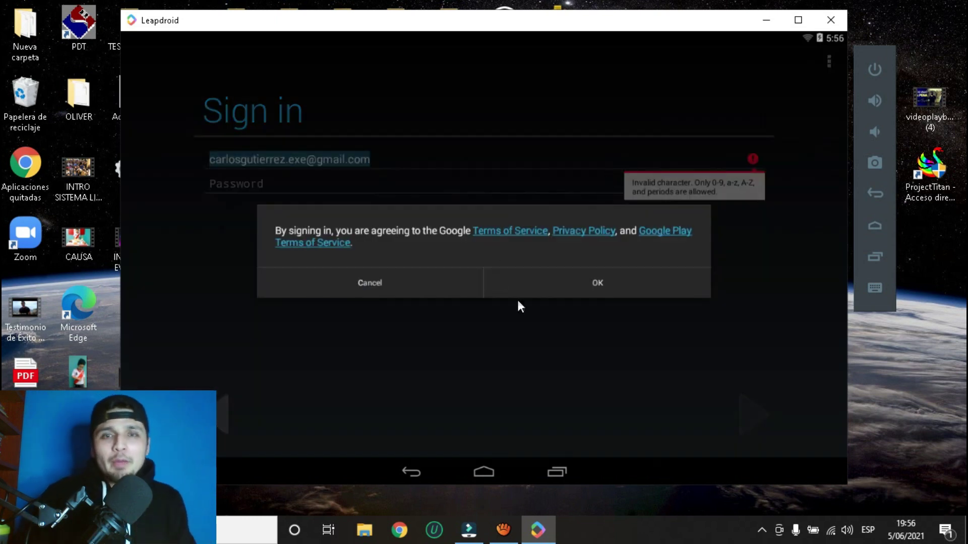
pyautogui.click(519, 286)
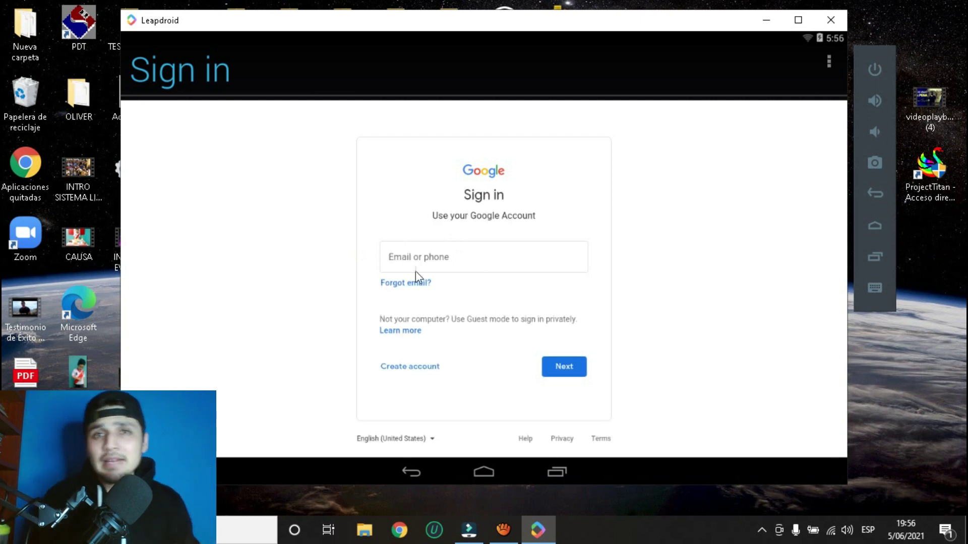
# Copy an @ sign from the Windows search box into the Google sign-in e-mail field and place the cursor before it.
pyautogui.click(419, 247)
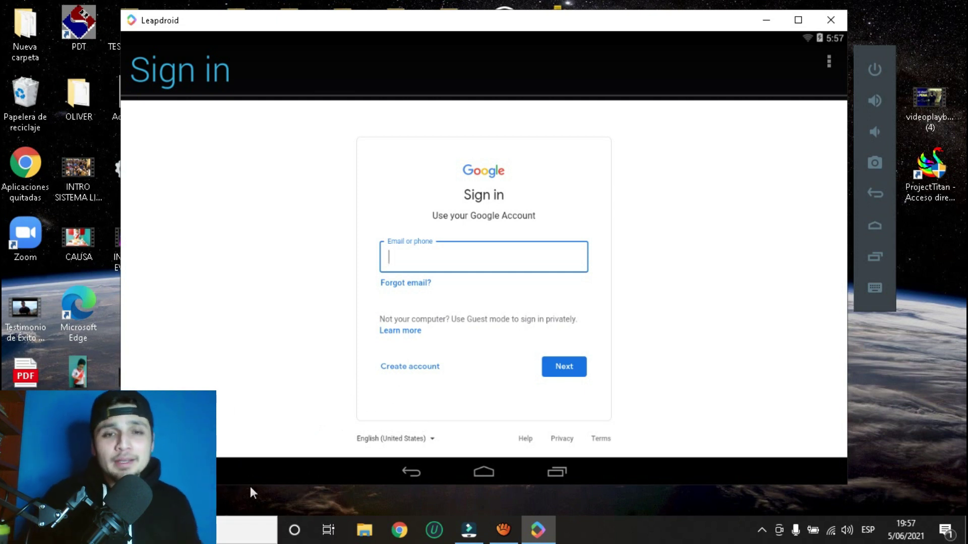
pyautogui.click(178, 538)
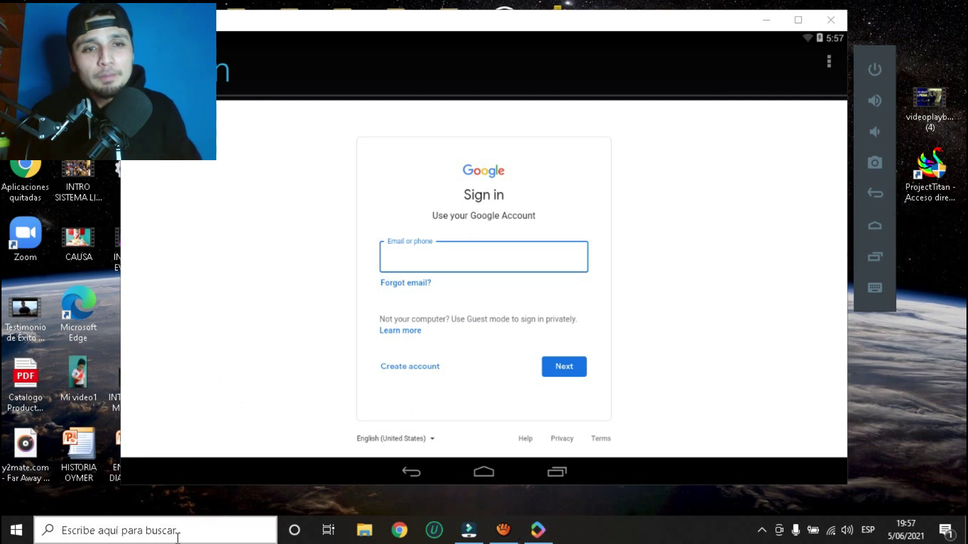
pyautogui.write('@')
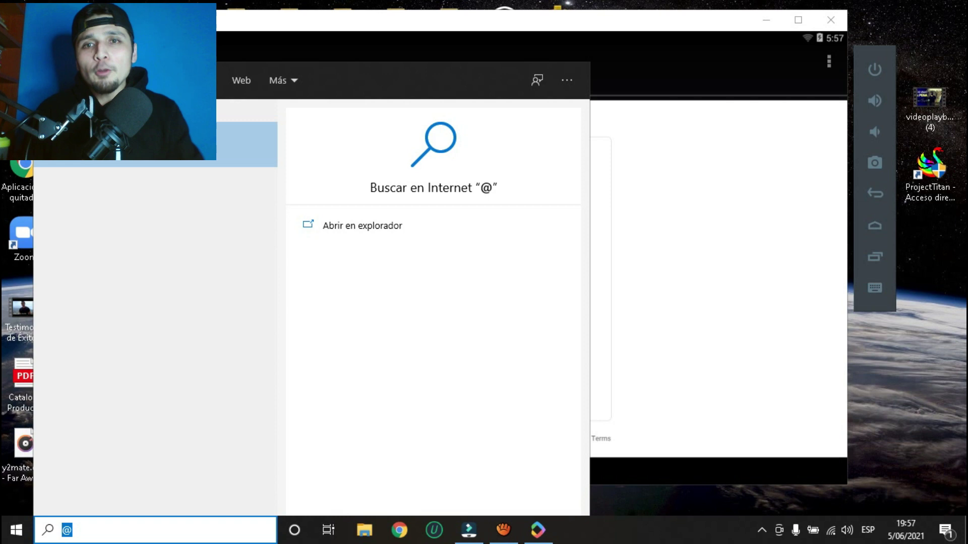
pyautogui.click(415, 260)
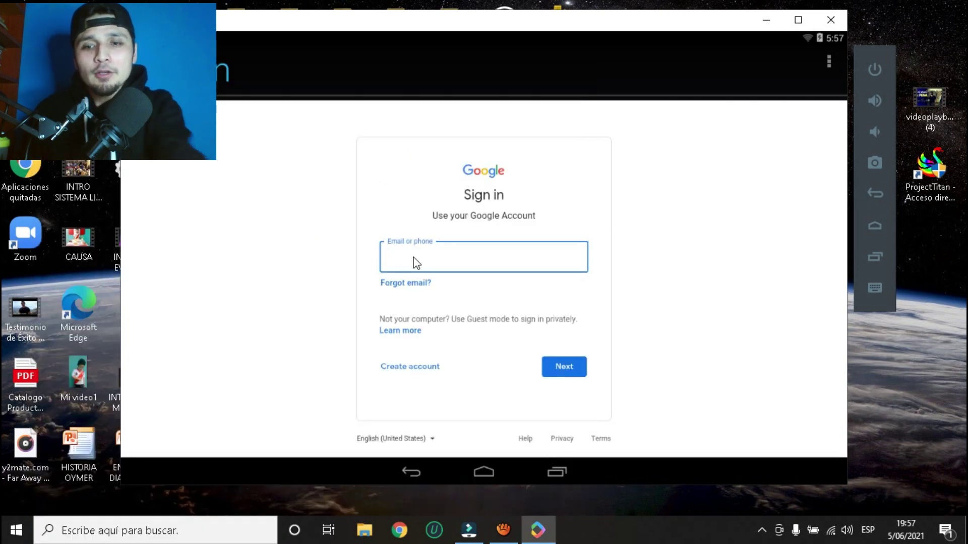
pyautogui.click(413, 260)
pyautogui.click(388, 235)
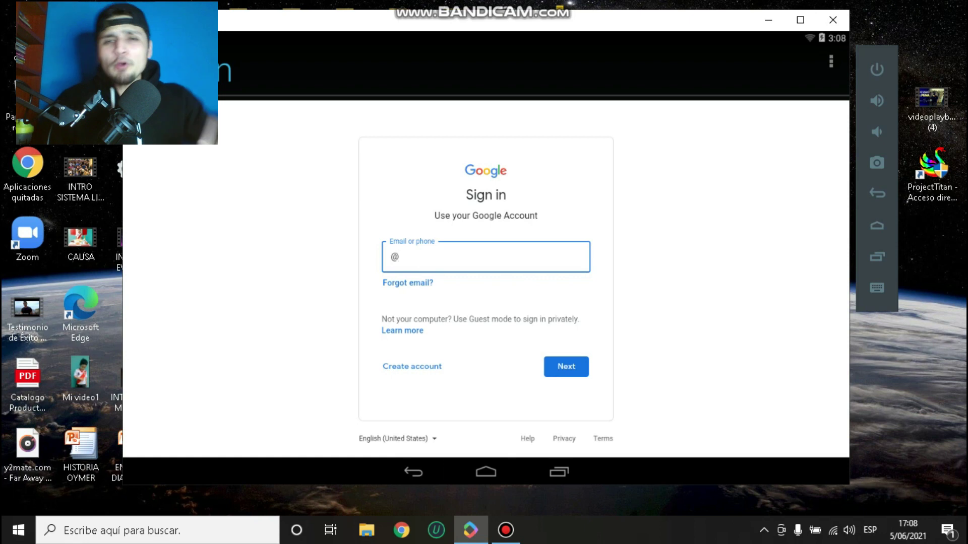
pyautogui.click(486, 472)
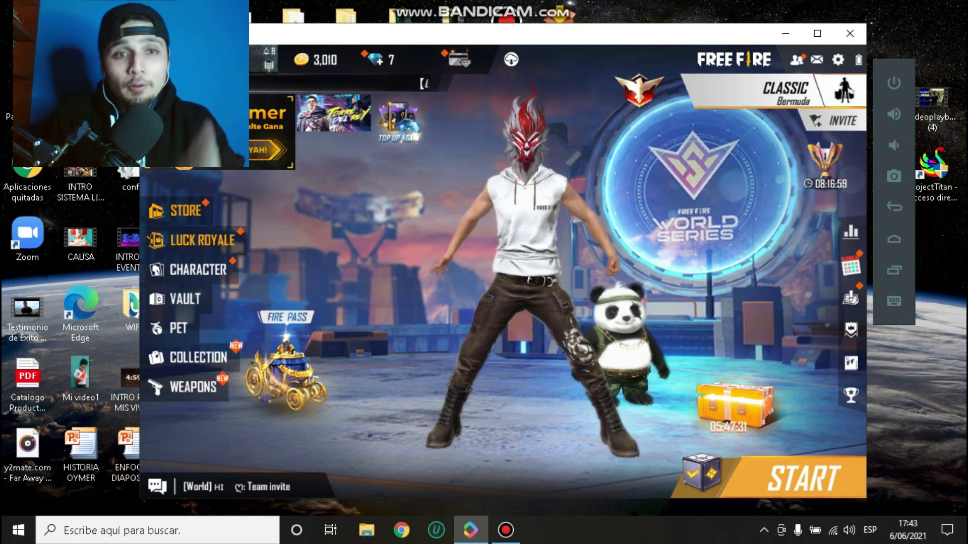
# Open the custom HUD layout from Free Fire's control settings and bring up the emulator's key-mapping editor over it.
pyautogui.click(838, 59)
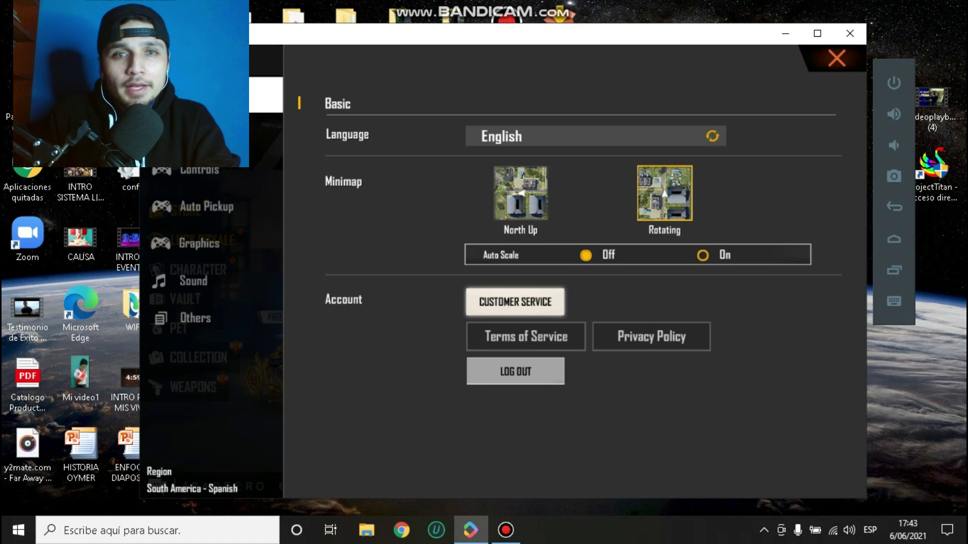
pyautogui.click(212, 171)
pyautogui.click(758, 450)
pyautogui.click(759, 451)
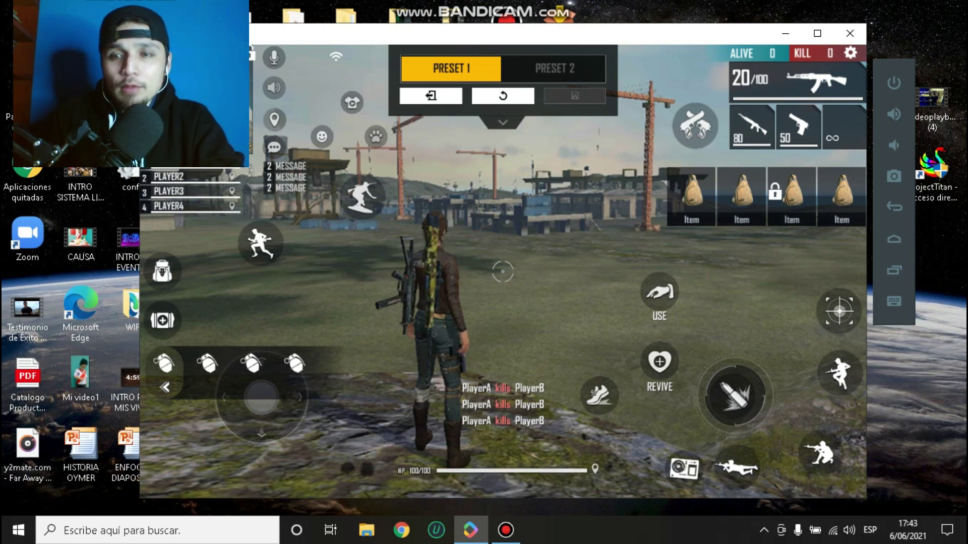
pyautogui.click(894, 301)
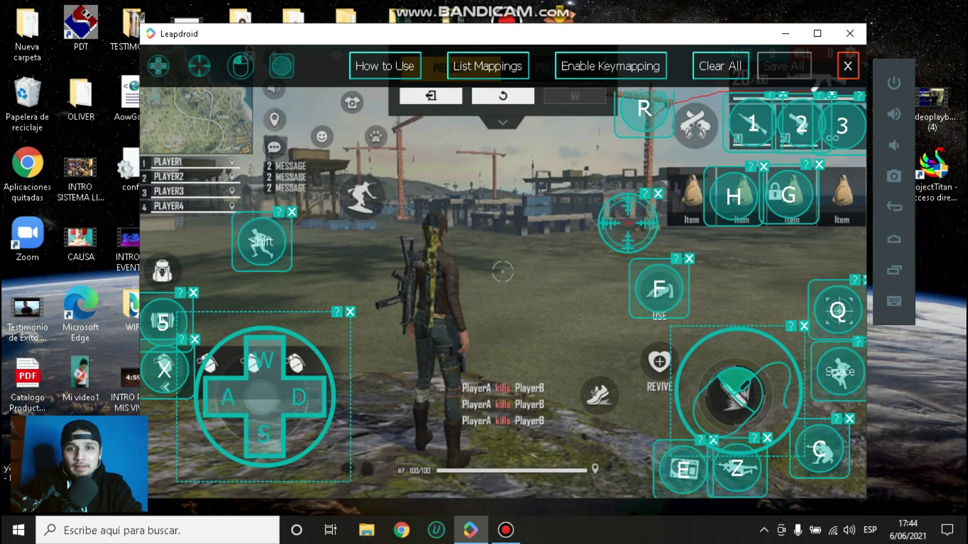
# Add a tap mapping over the character, assign it the J key, and remove it.
pyautogui.moveTo(611, 290); pyautogui.dragTo(450, 319)
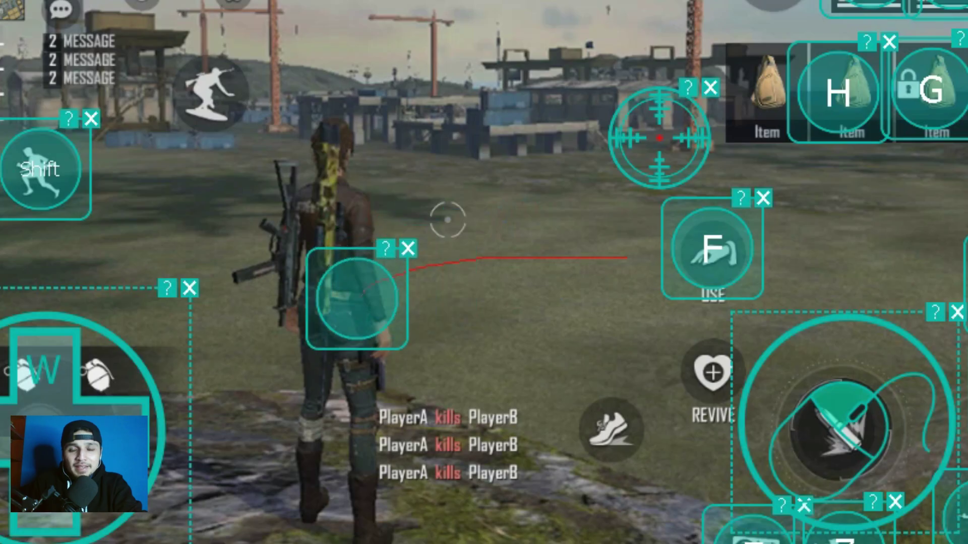
pyautogui.moveTo(357, 299); pyautogui.dragTo(348, 310)
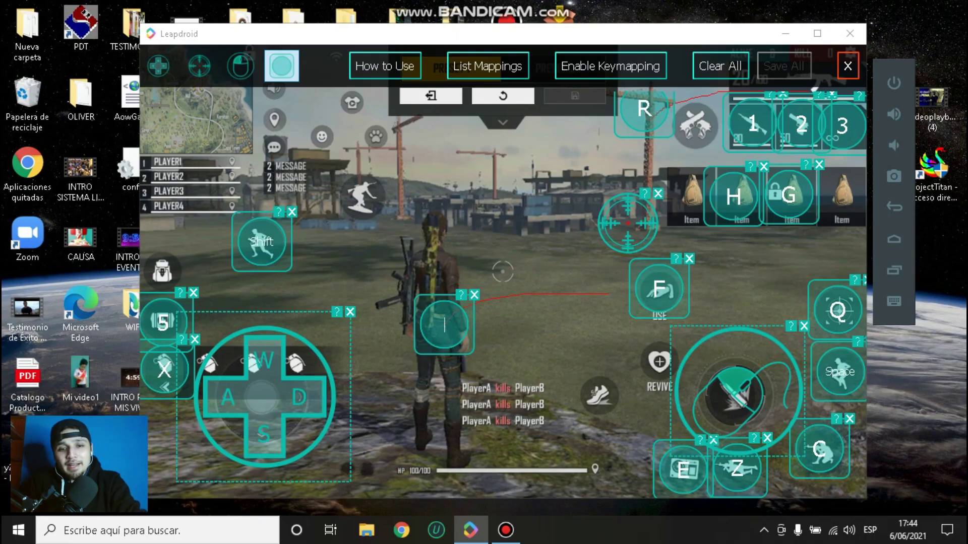
pyautogui.press('j')
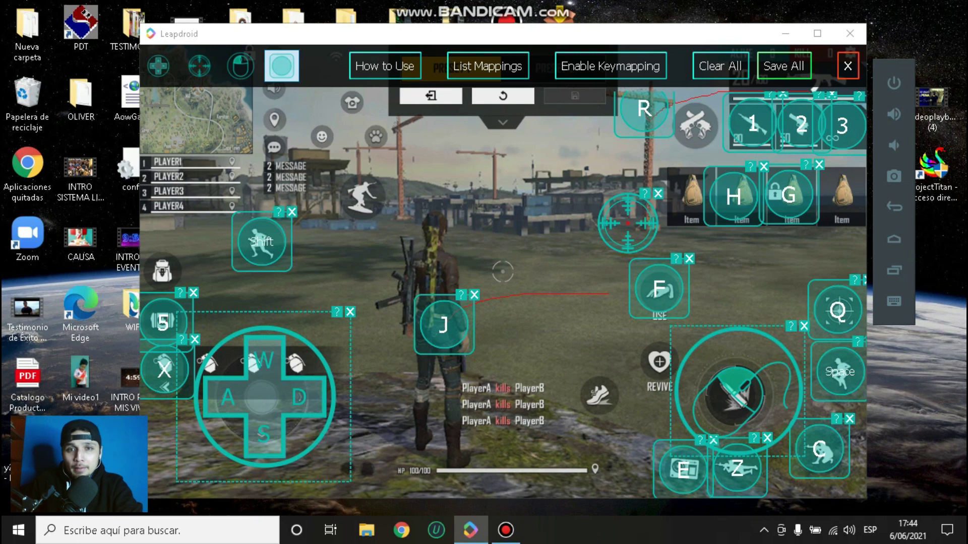
pyautogui.press('Escape')
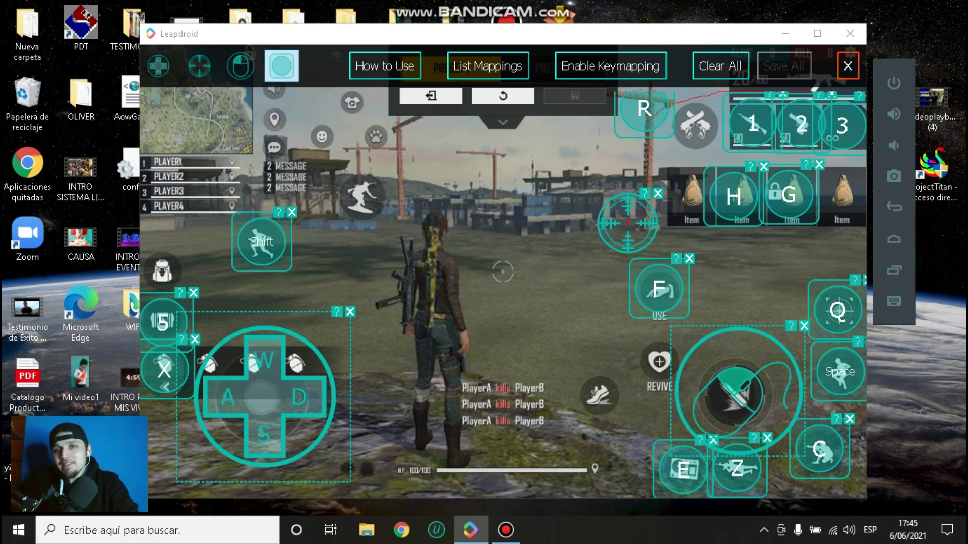
# Remove the Q mapping from the scope button, the left-mouse mapping from the fire button, and the WASD pad.
pyautogui.moveTo(838, 310); pyautogui.dragTo(795, 295)
pyautogui.click(824, 263)
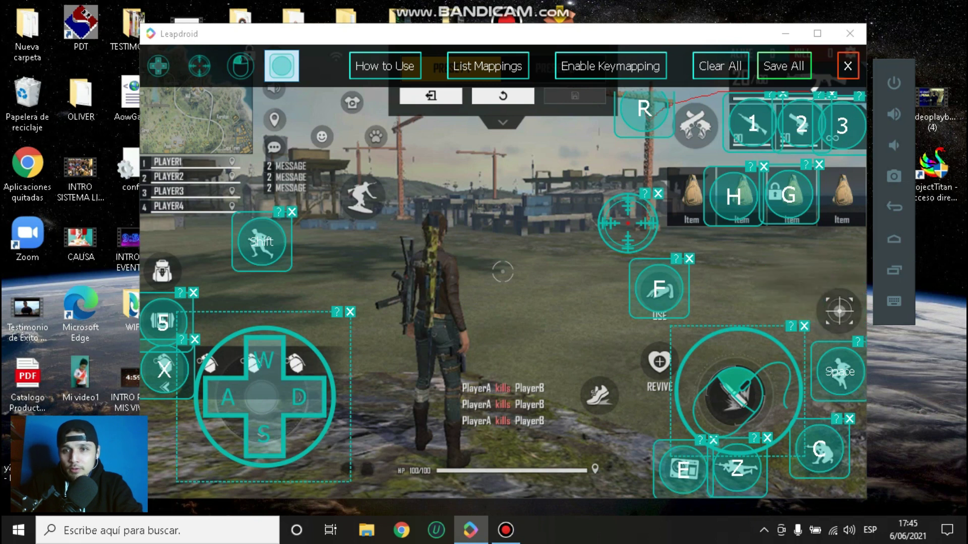
pyautogui.click(804, 327)
pyautogui.click(350, 312)
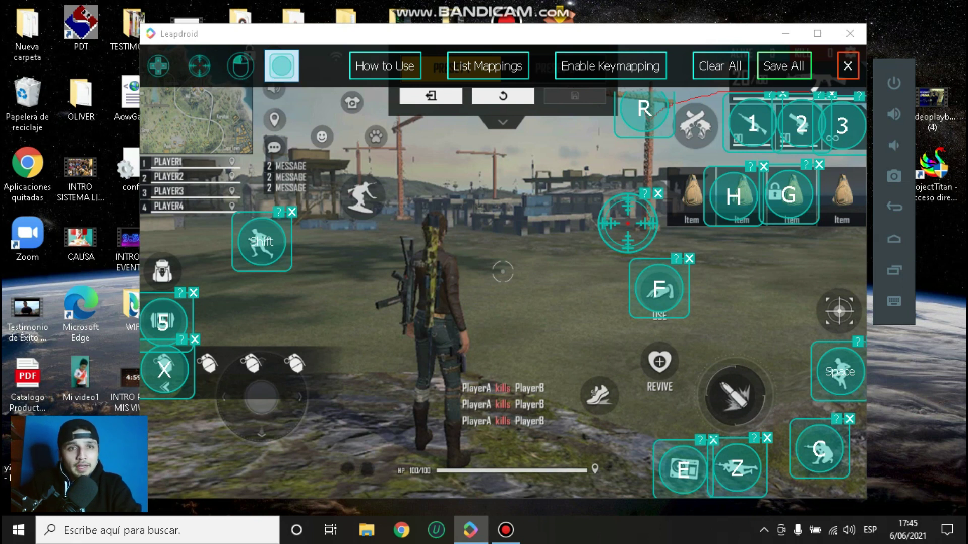
# Place a new WASD directional pad centred on the game's movement joystick.
pyautogui.click(158, 65)
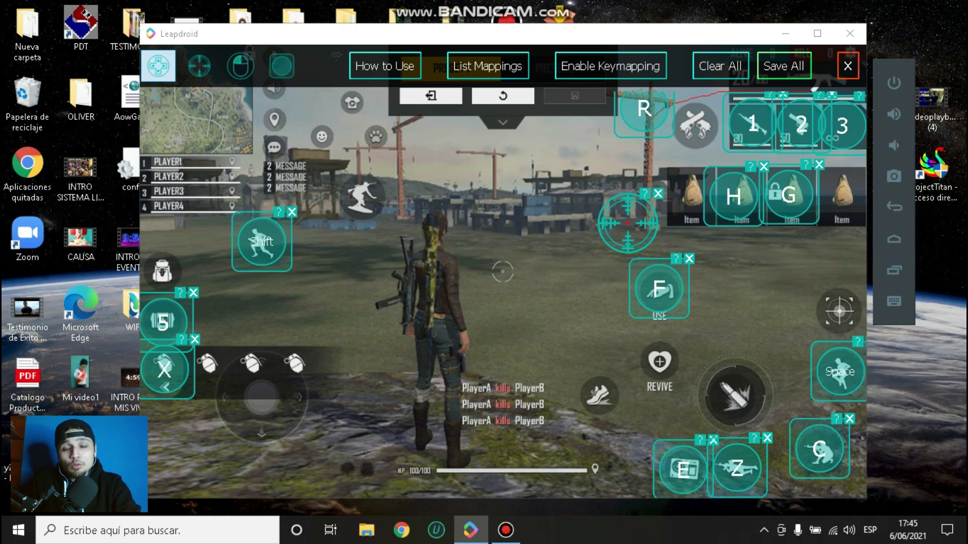
pyautogui.click(240, 66)
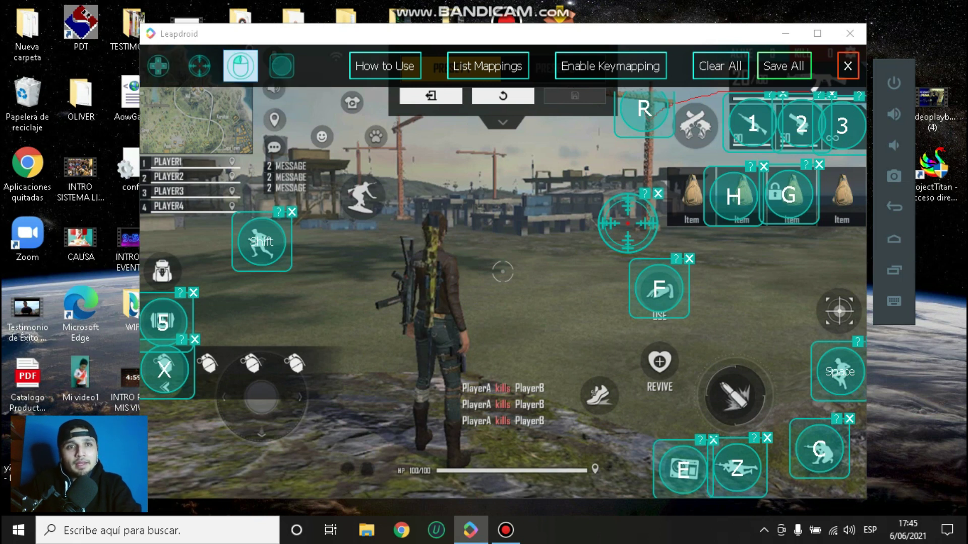
pyautogui.click(158, 66)
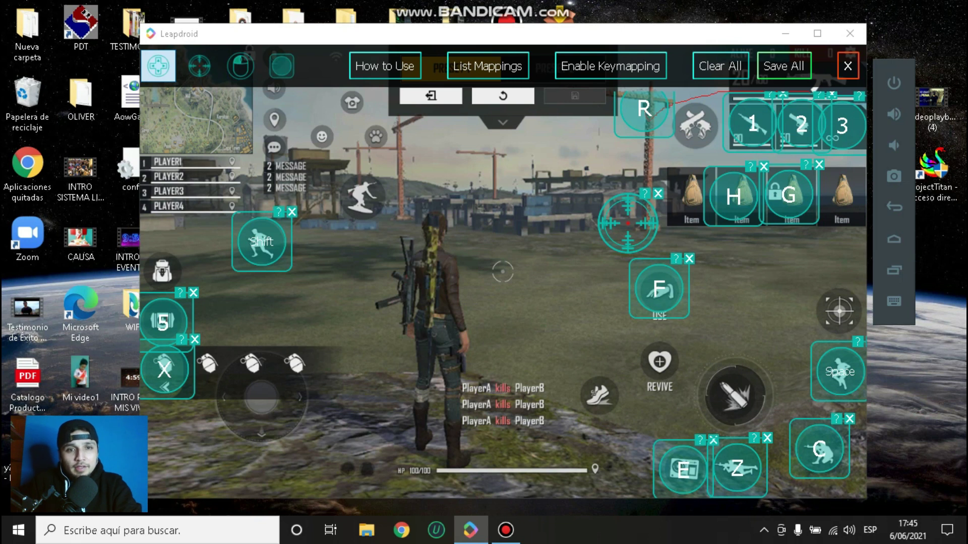
pyautogui.click(261, 394)
pyautogui.moveTo(261, 394); pyautogui.dragTo(263, 398)
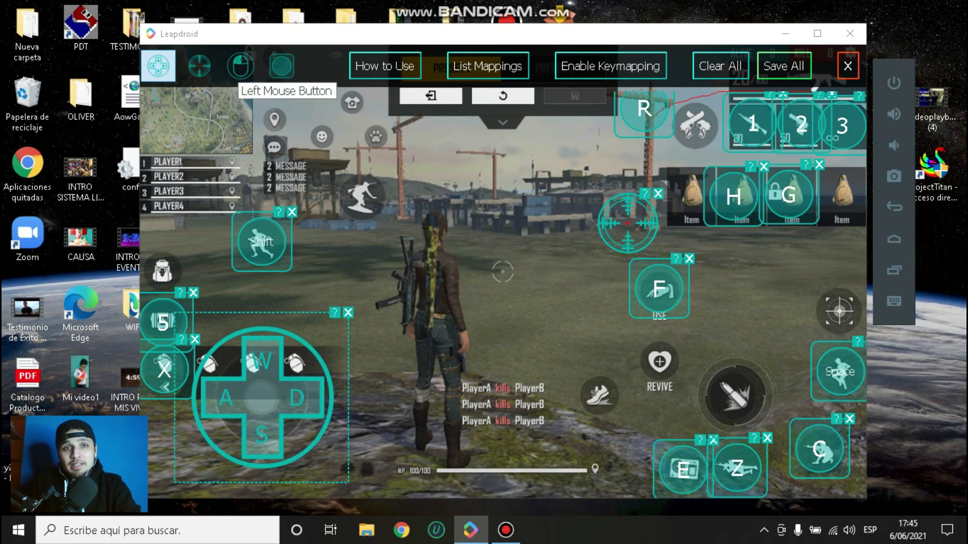
# Place a Left Mouse Button mapping centred on the game's fire button.
pyautogui.click(240, 66)
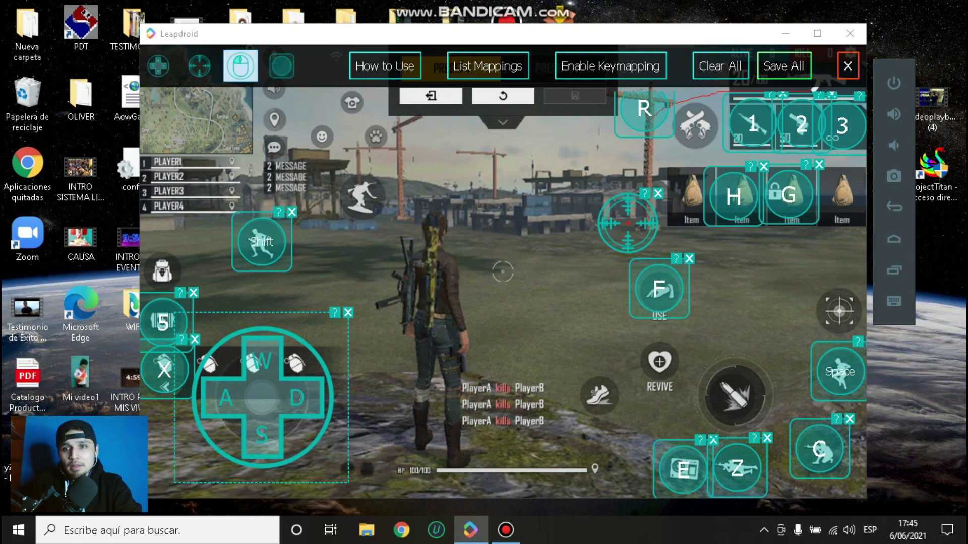
pyautogui.click(733, 393)
pyautogui.moveTo(734, 393)
pyautogui.mouseDown()
pyautogui.moveTo(738, 406)
pyautogui.moveTo(740, 392)
pyautogui.mouseUp()
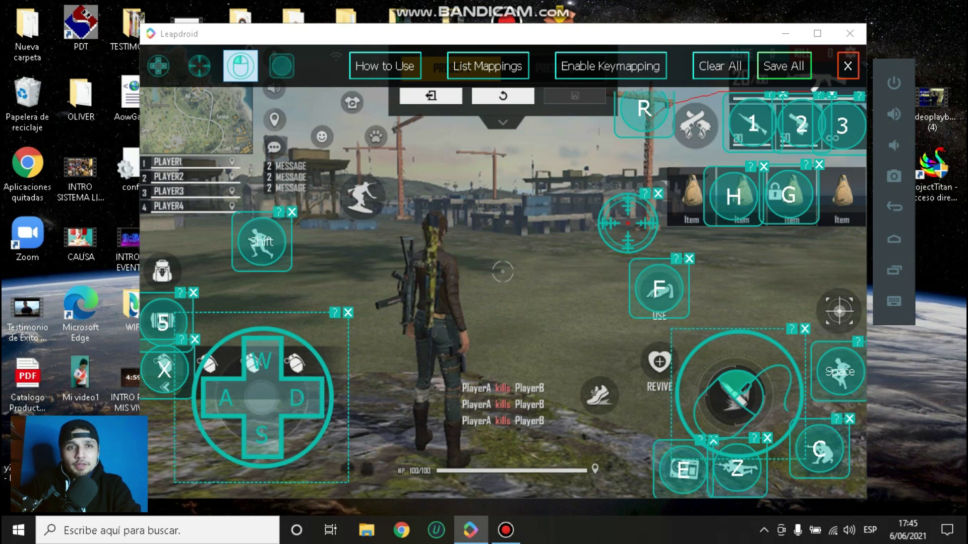
# Add a tap mapping on the scope button and assign it the Q key.
pyautogui.click(281, 65)
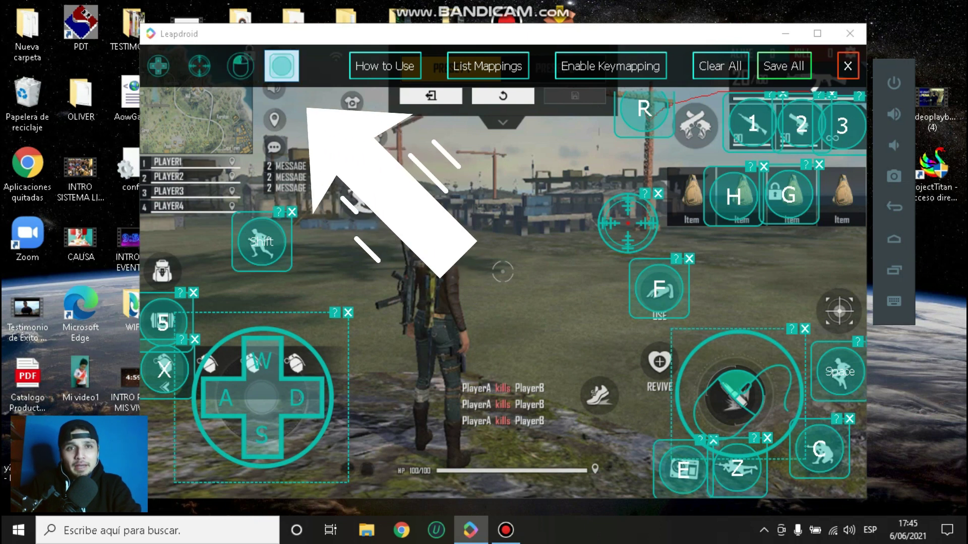
pyautogui.click(838, 310)
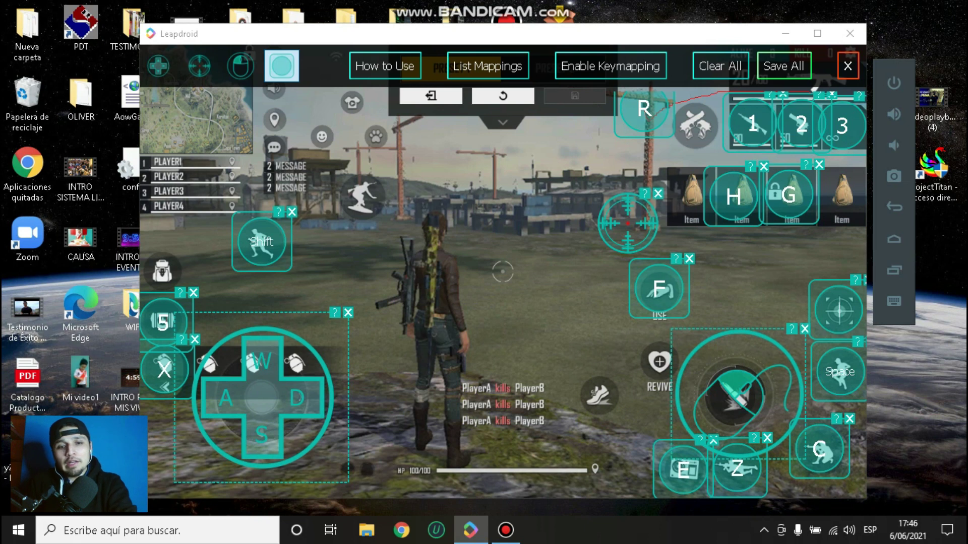
pyautogui.press('q')
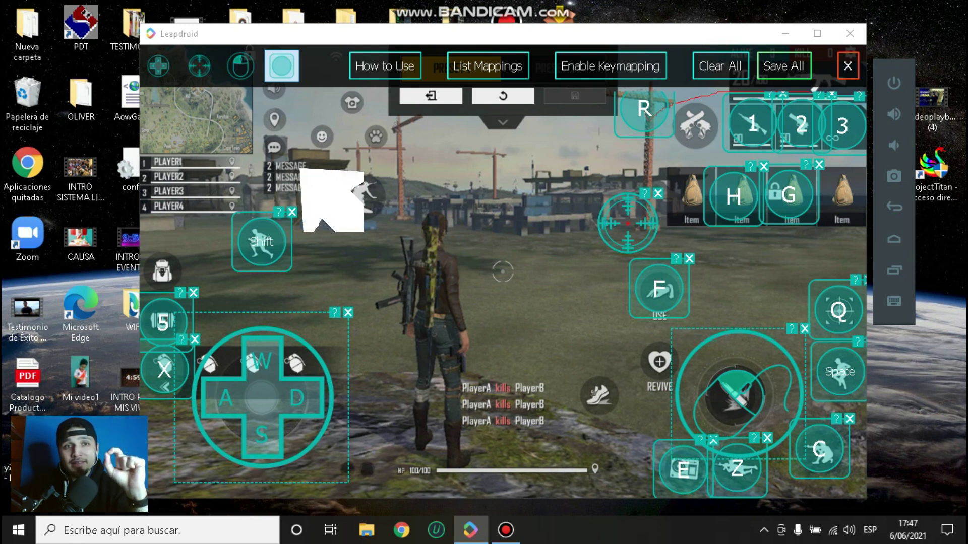
# Move the aiming crosshair mapping slightly within the open view area and save all key mappings.
pyautogui.click(199, 66)
pyautogui.moveTo(628, 224); pyautogui.dragTo(620, 213)
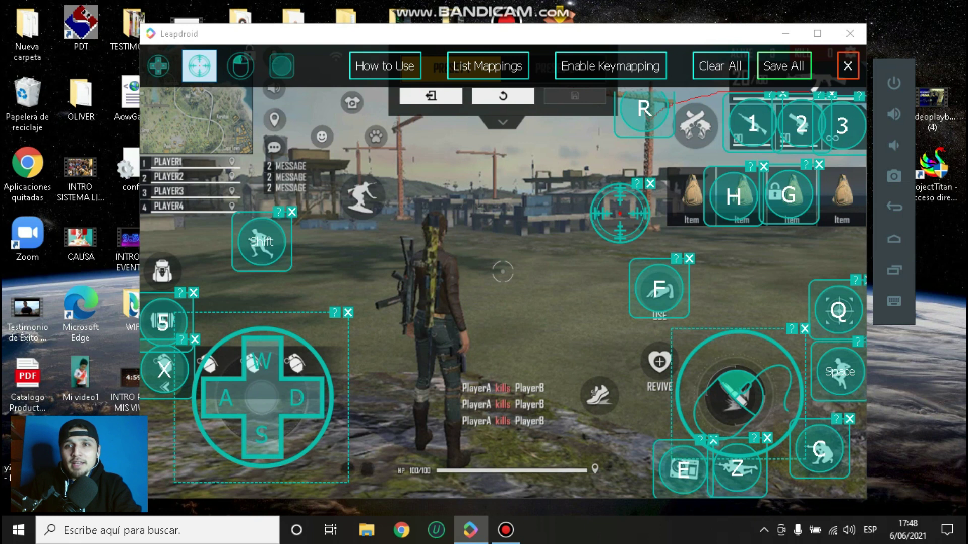
pyautogui.click(783, 66)
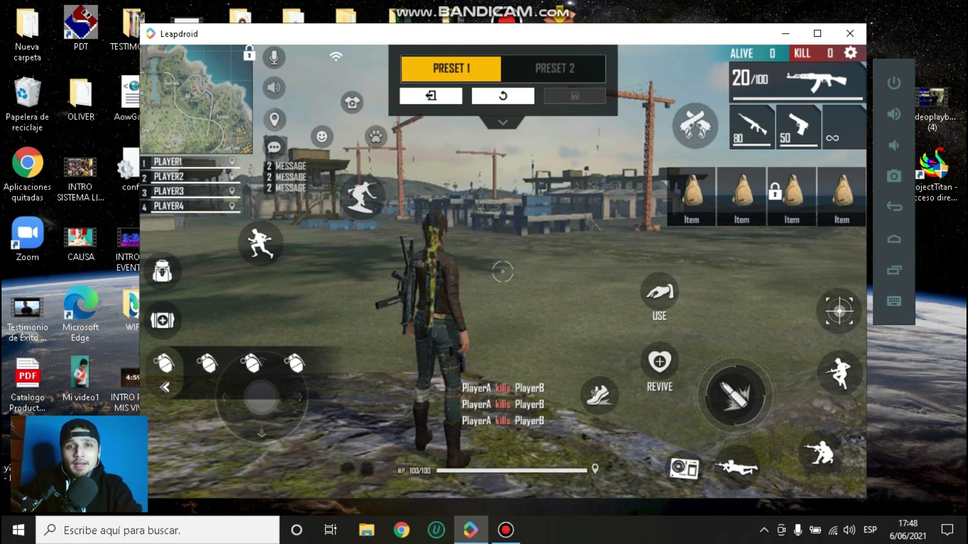
# Return to the Free Fire lobby and choose the Classic game mode.
pyautogui.press('Escape')
pyautogui.press('Escape')
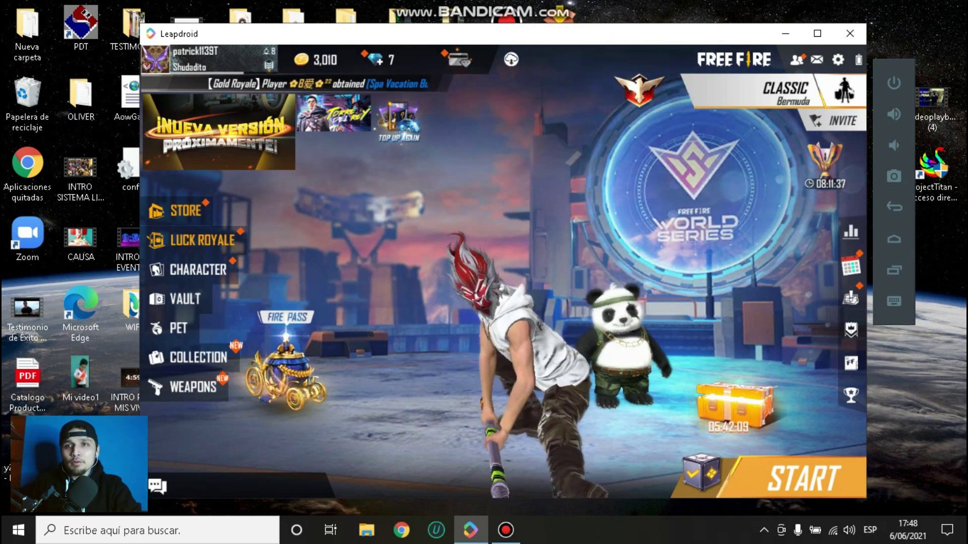
pyautogui.click(780, 101)
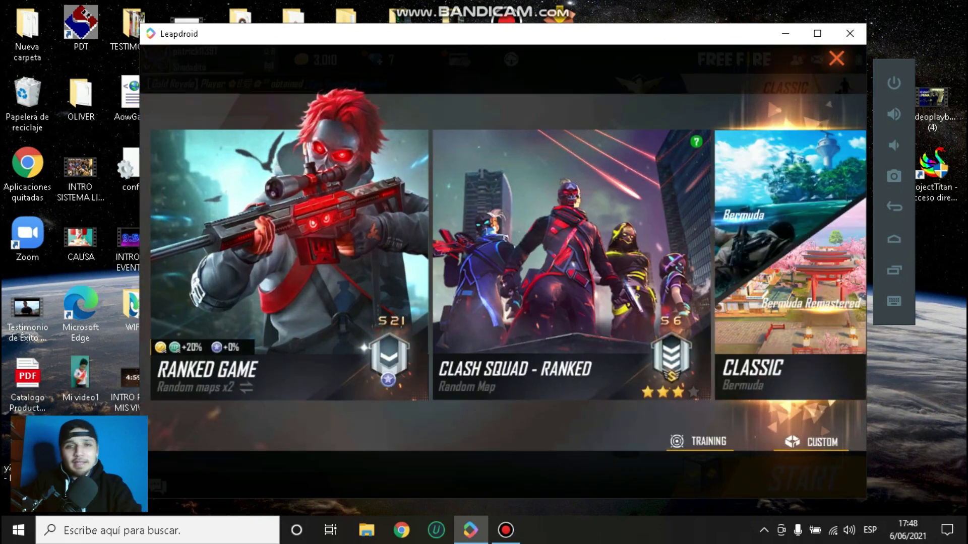
pyautogui.click(847, 198)
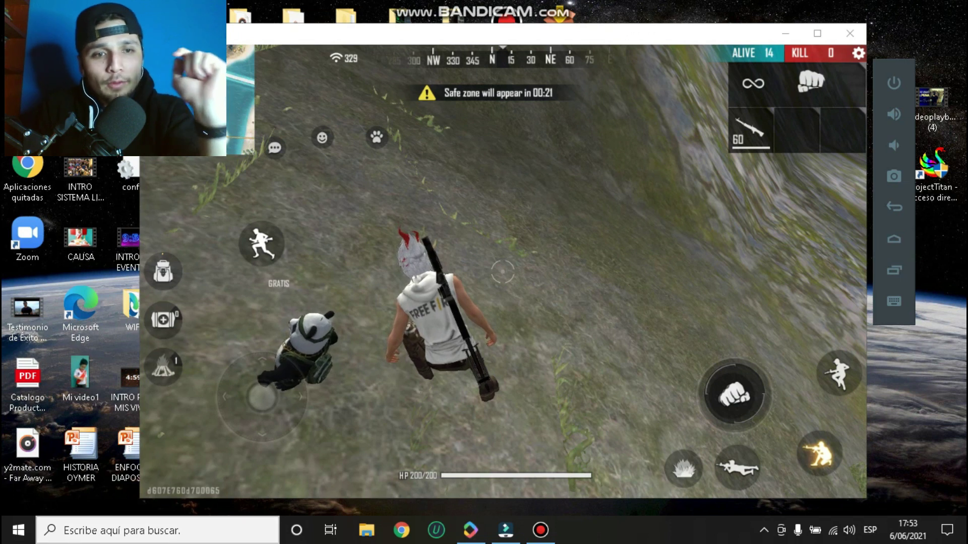
# Search Windows for "mouse", open the mouse settings, and show the pointer options in Propiedades de Mouse.
pyautogui.press('super+s')
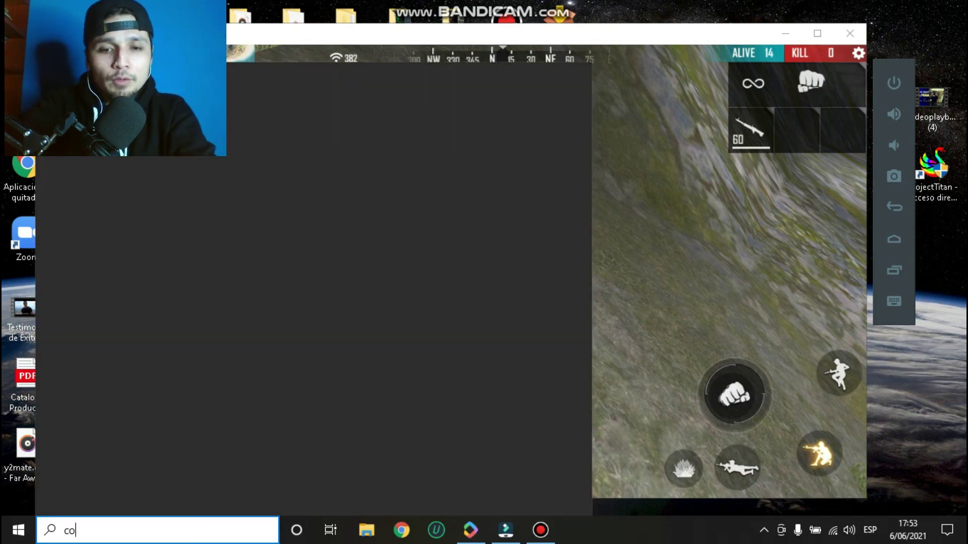
pyautogui.write('mouse')
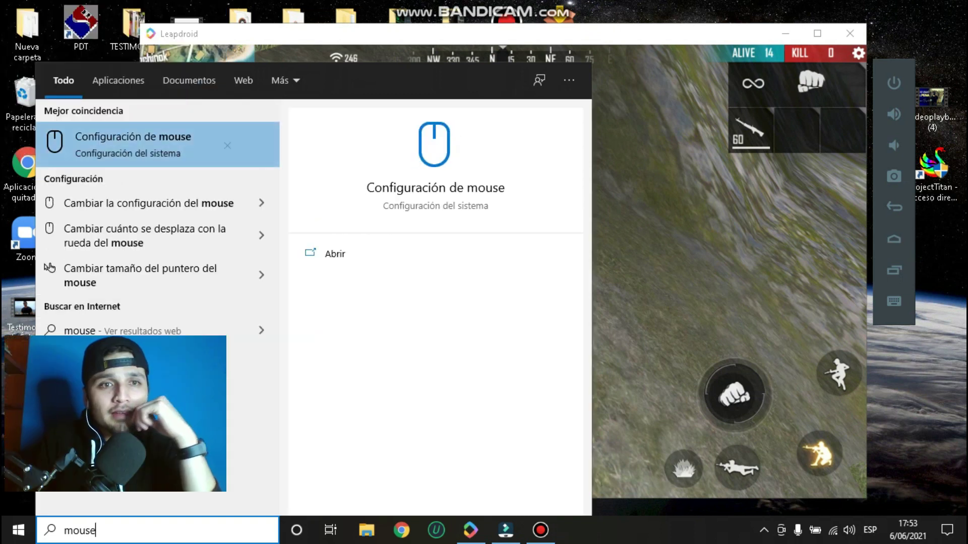
pyautogui.press('Return')
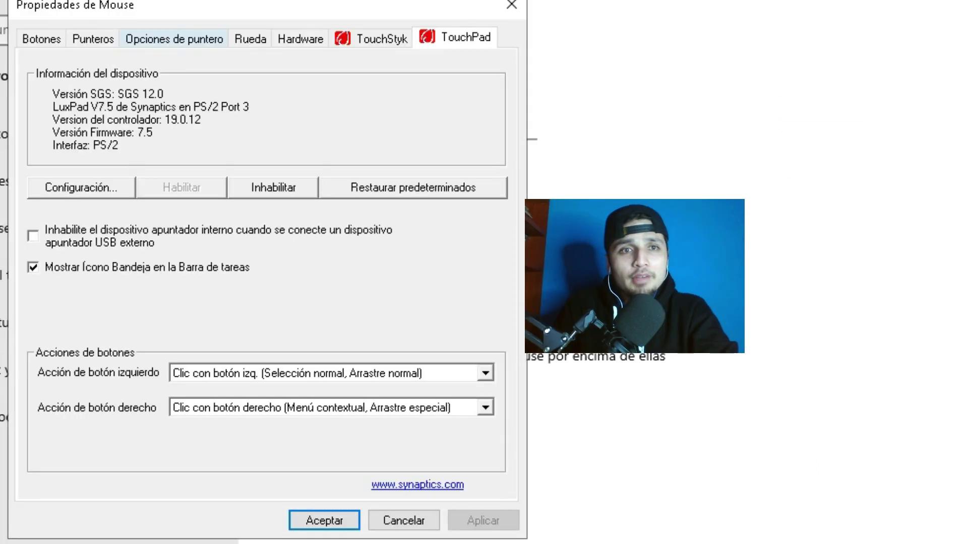
pyautogui.click(174, 38)
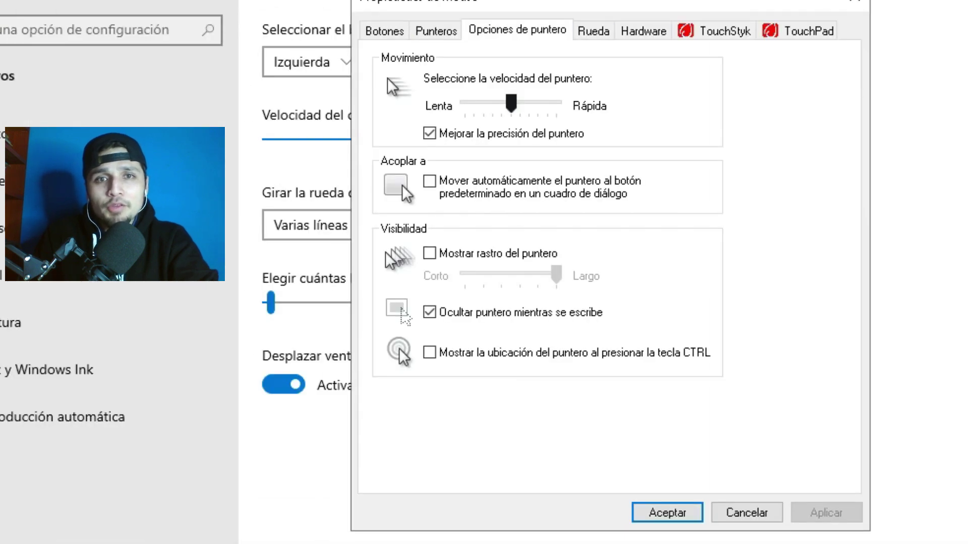
# Lower the pointer speed to the second notch from Lenta, apply it, and close the mouse properties.
pyautogui.moveTo(511, 103); pyautogui.dragTo(474, 103)
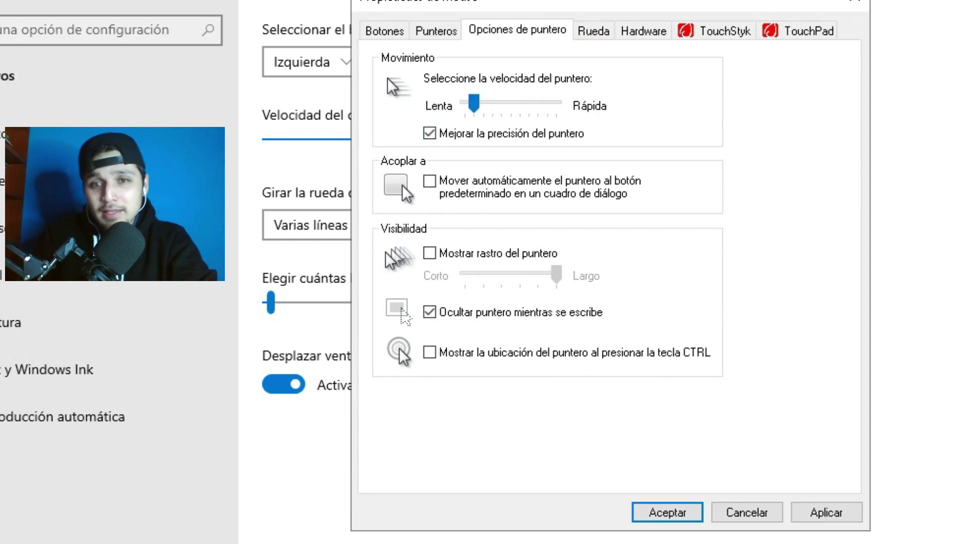
pyautogui.click(825, 512)
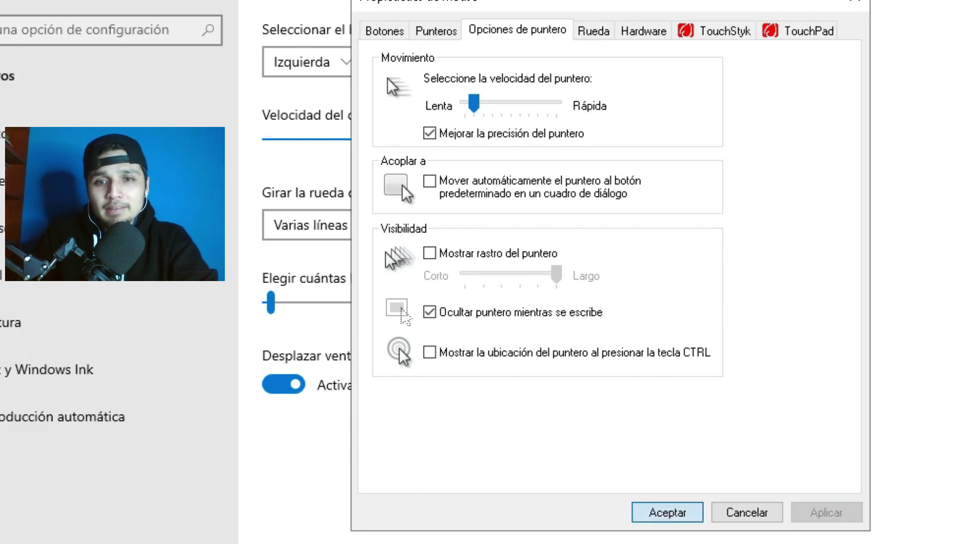
pyautogui.click(667, 512)
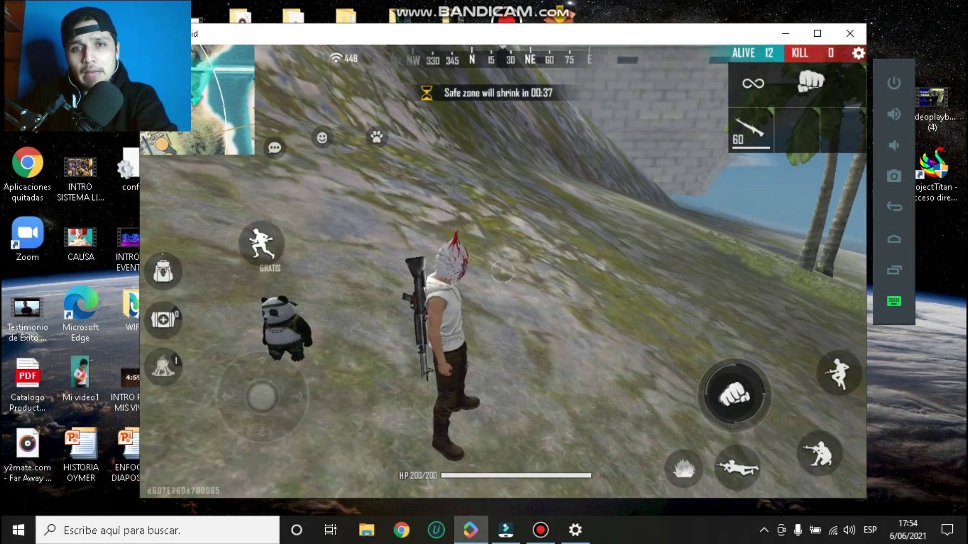
# Run the character forward in the match and check the emulator's CPU and memory use in Windows Task Manager.
pyautogui.press('w')
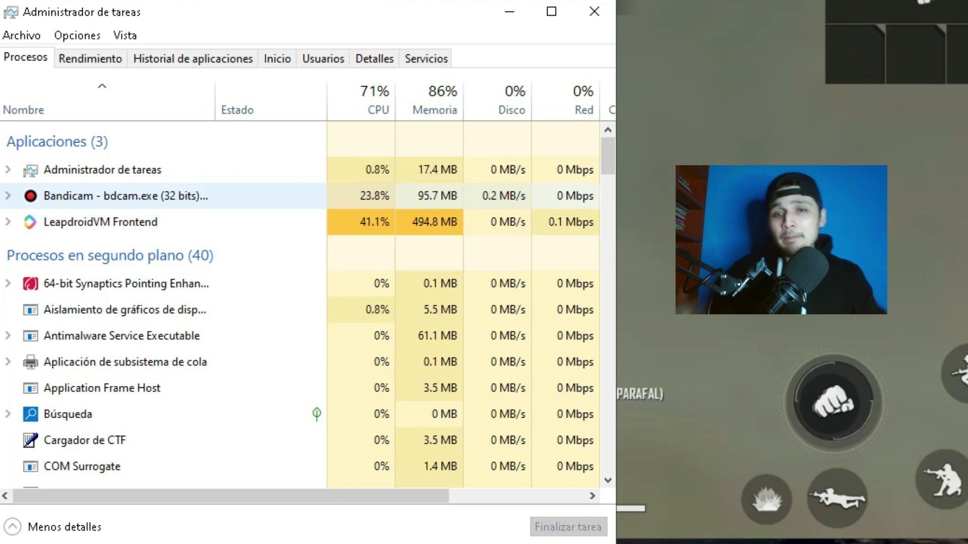
pyautogui.click(643, 156)
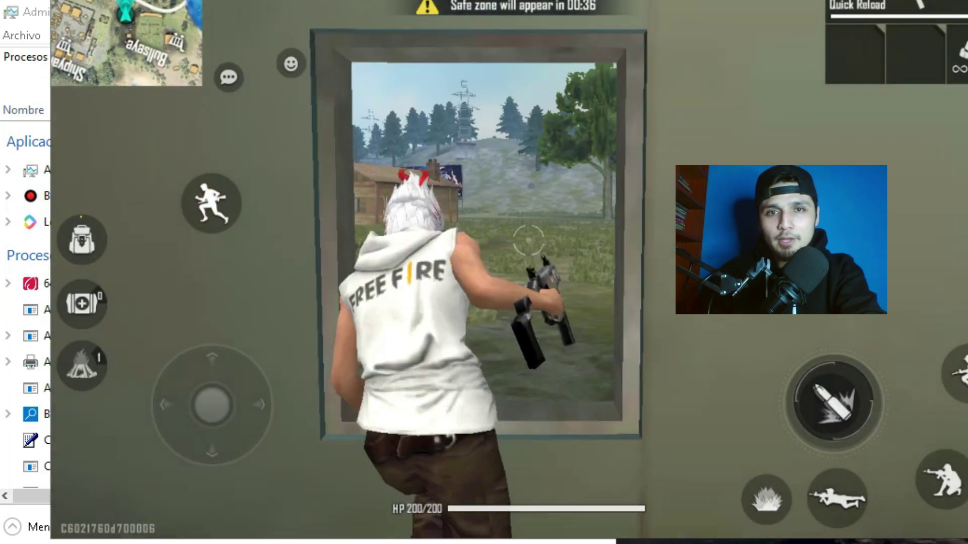
pyautogui.press('w')
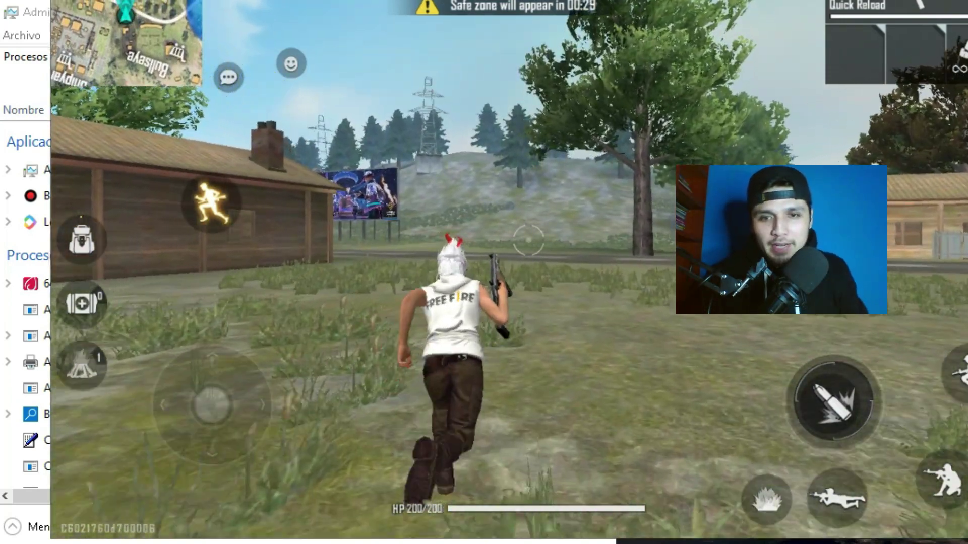
pyautogui.hotkey('alt', 'Tab')
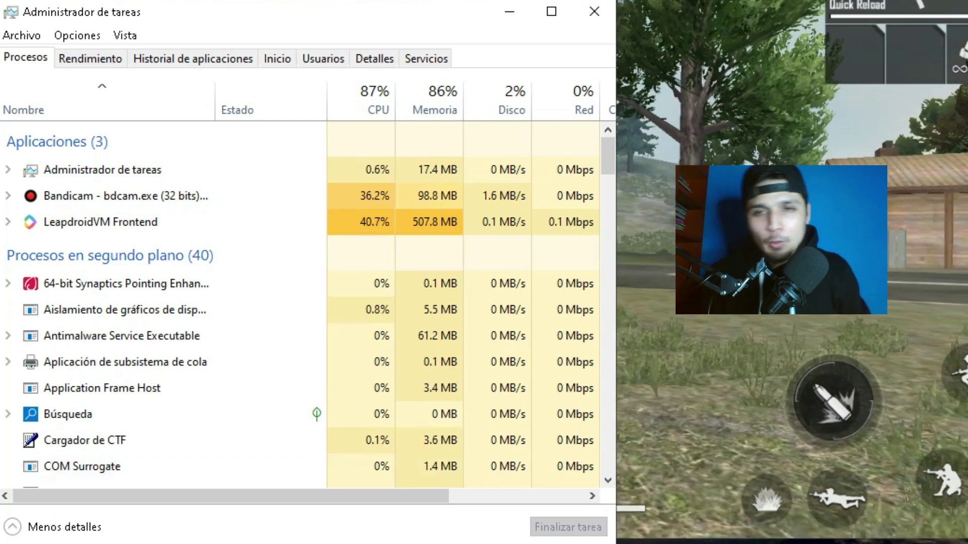